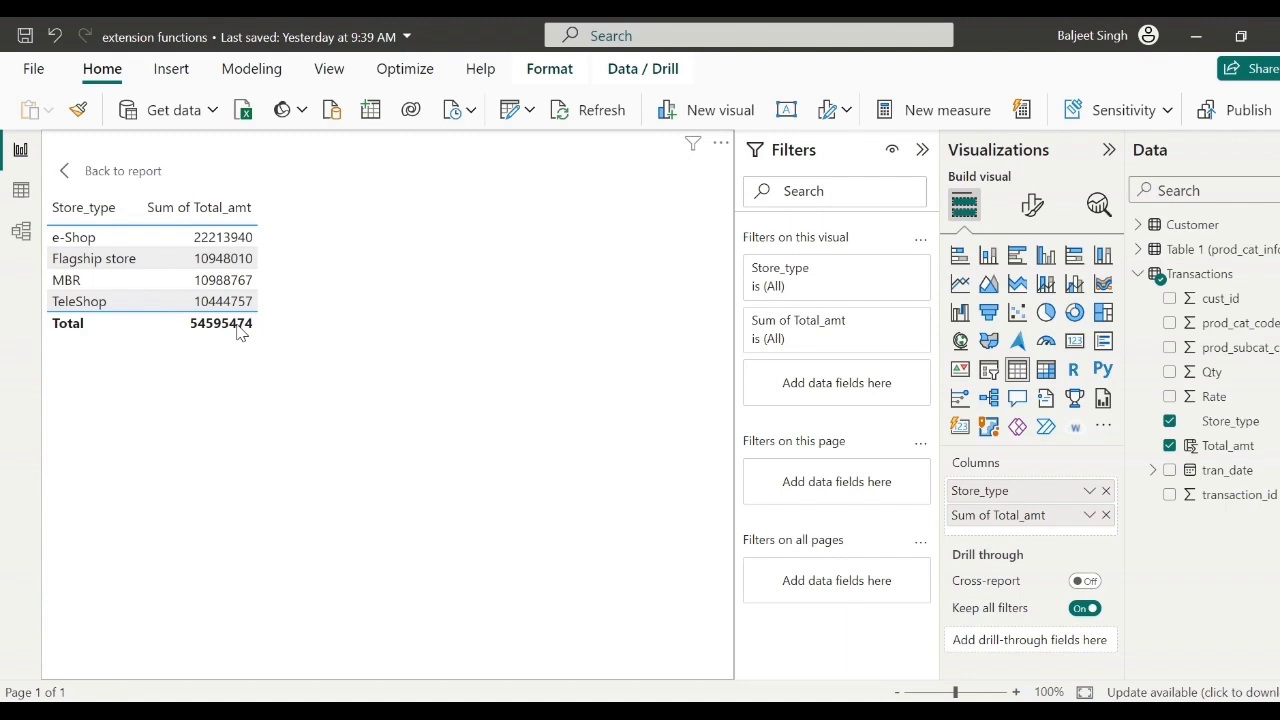
{"action": "key", "text": "XF86MonBrightnessUp"}
{"action": "key", "text": "XF86MonBrightnessUp"}
{"action": "key", "text": "XF86MonBrightnessUp"}
{"action": "key", "text": "XF86MonBrightnessUp"}
{"action": "key", "text": "XF86MonBrightnessUp"}
{"action": "key", "text": "XF86MonBrightnessUp"}
{"action": "key", "text": "XF86MonBrightnessUp"}
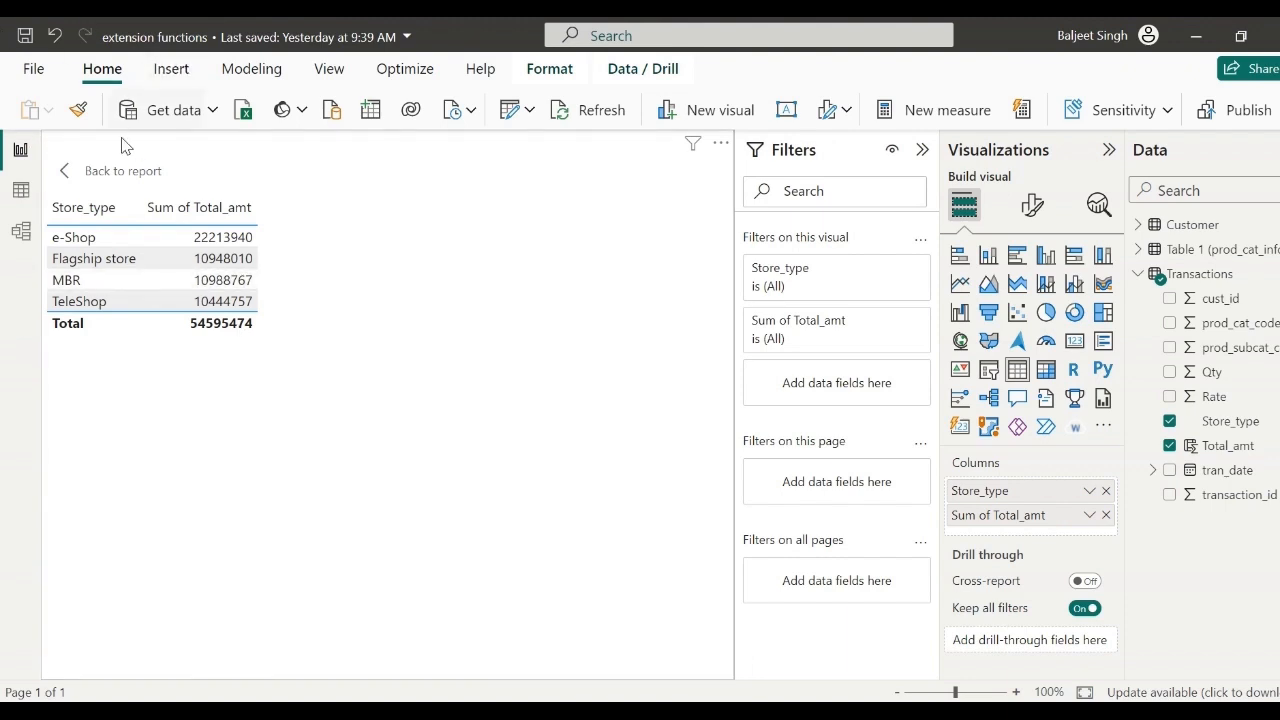
Leave the focused visual for the report page and examine the Transactions data, including the Total_amt column.
{"action": "left_click", "coordinate": [103, 172]}
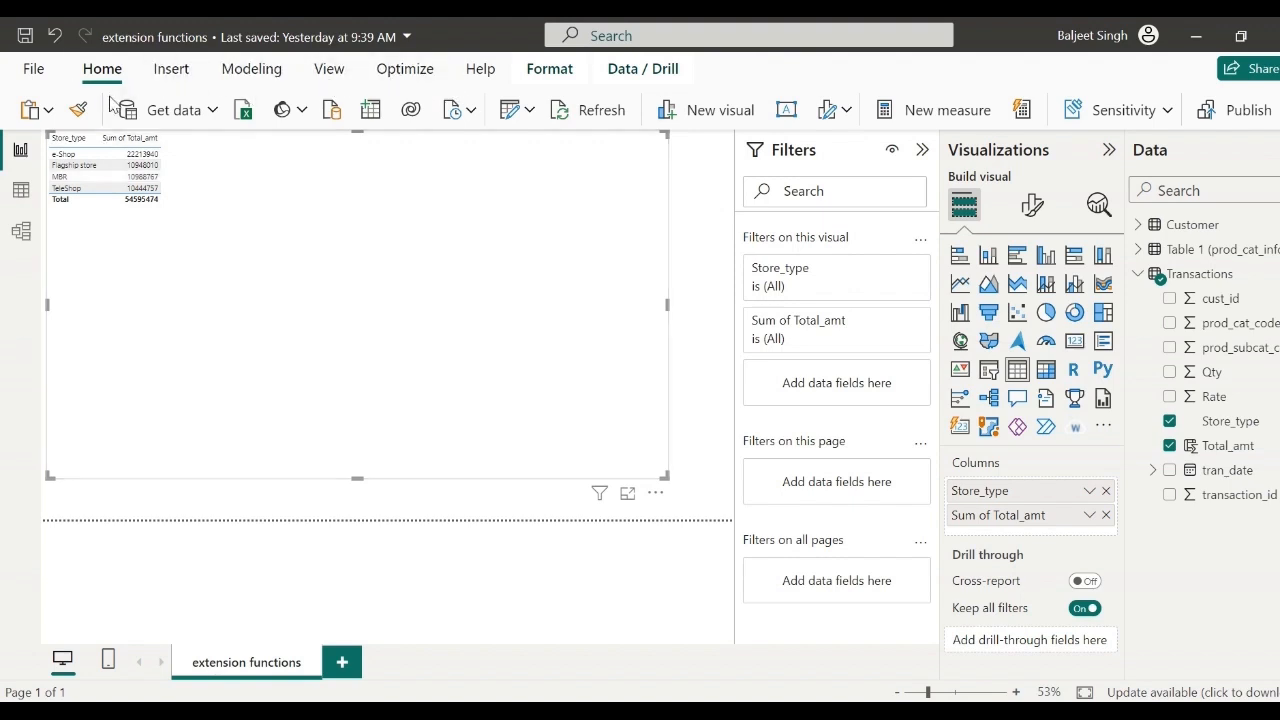
{"action": "left_click", "coordinate": [20, 192]}
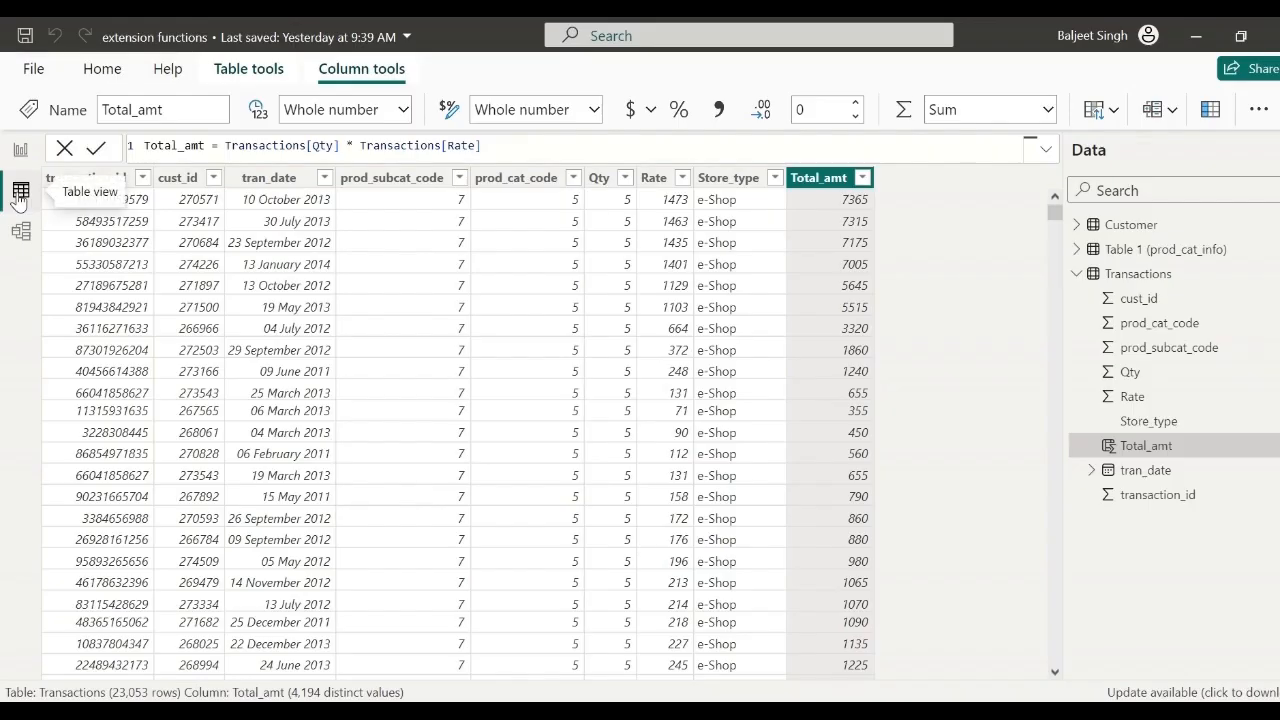
{"action": "left_click", "coordinate": [20, 153]}
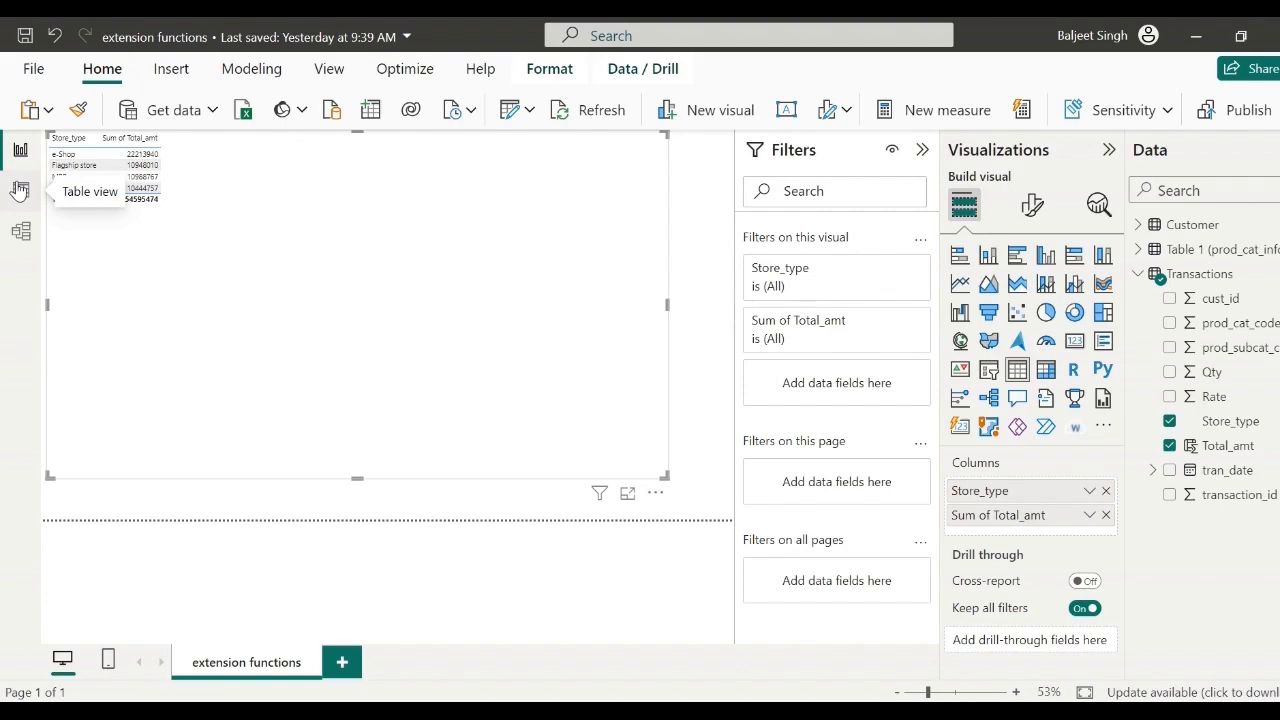
{"action": "left_click", "coordinate": [20, 191]}
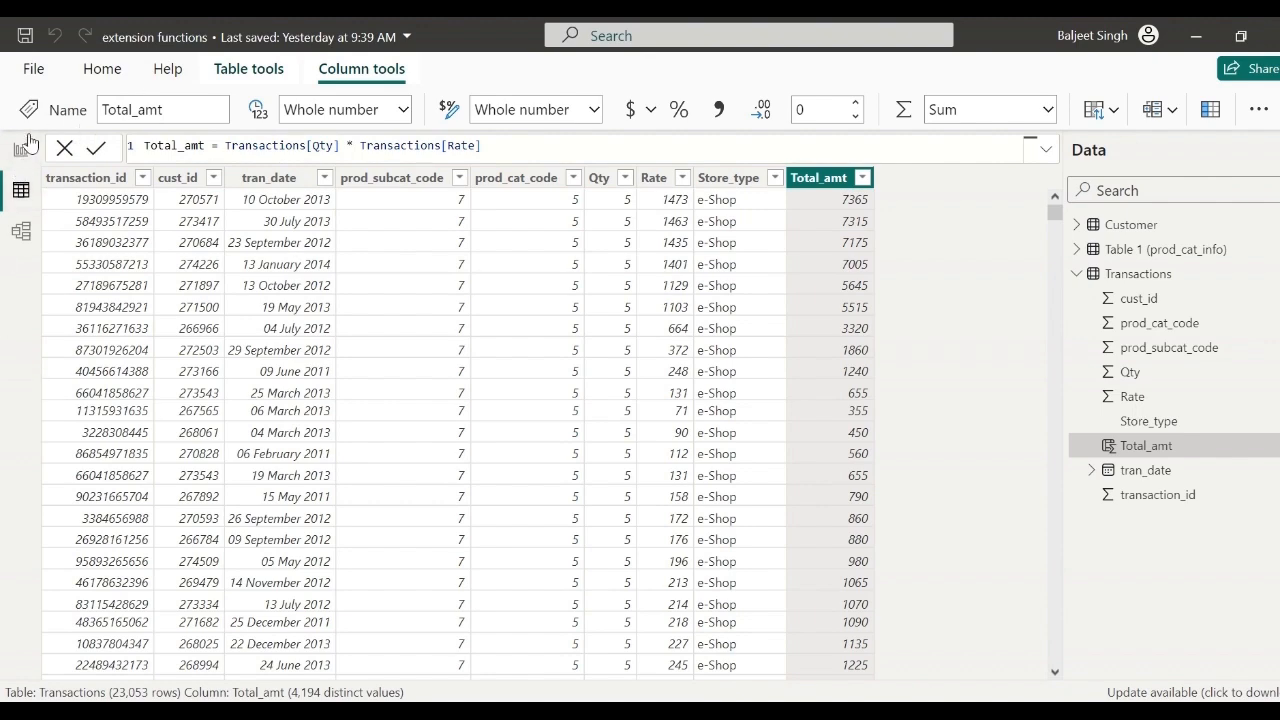
{"action": "left_click", "coordinate": [27, 152]}
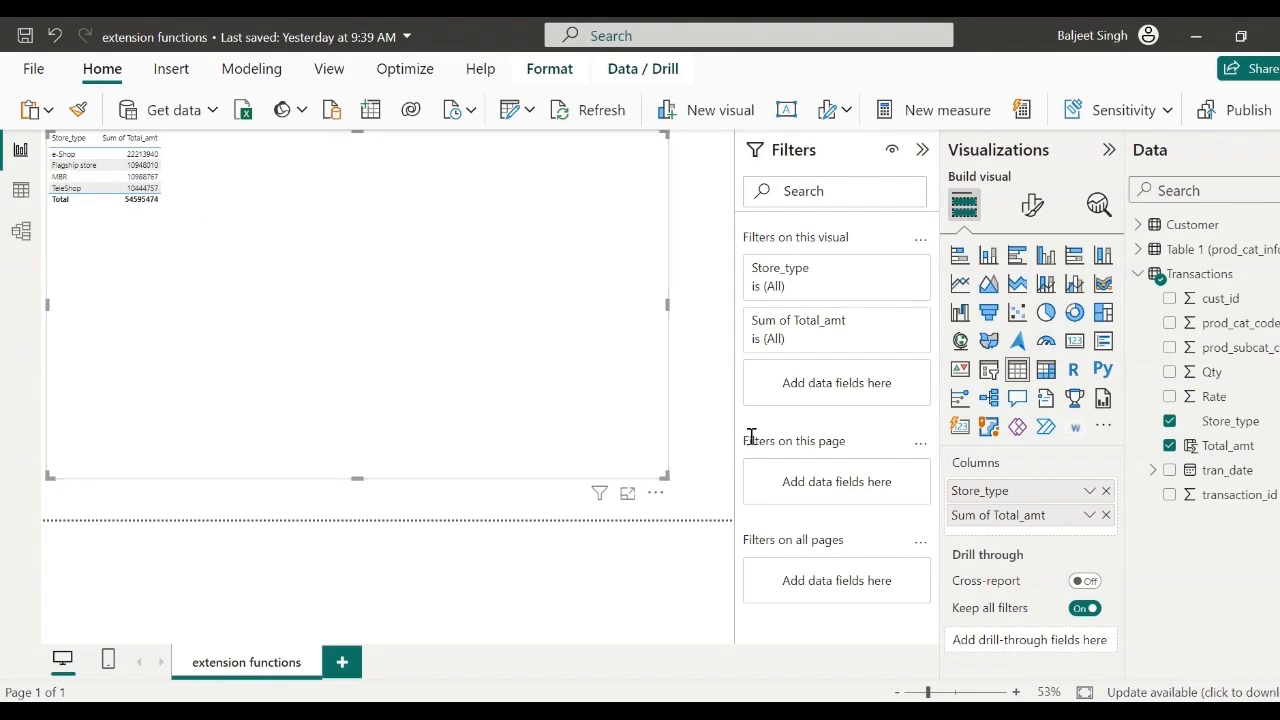
Try the Average aggregation for Total_amt in the store-type table visual and restore Sum.
{"action": "left_click", "coordinate": [1090, 517]}
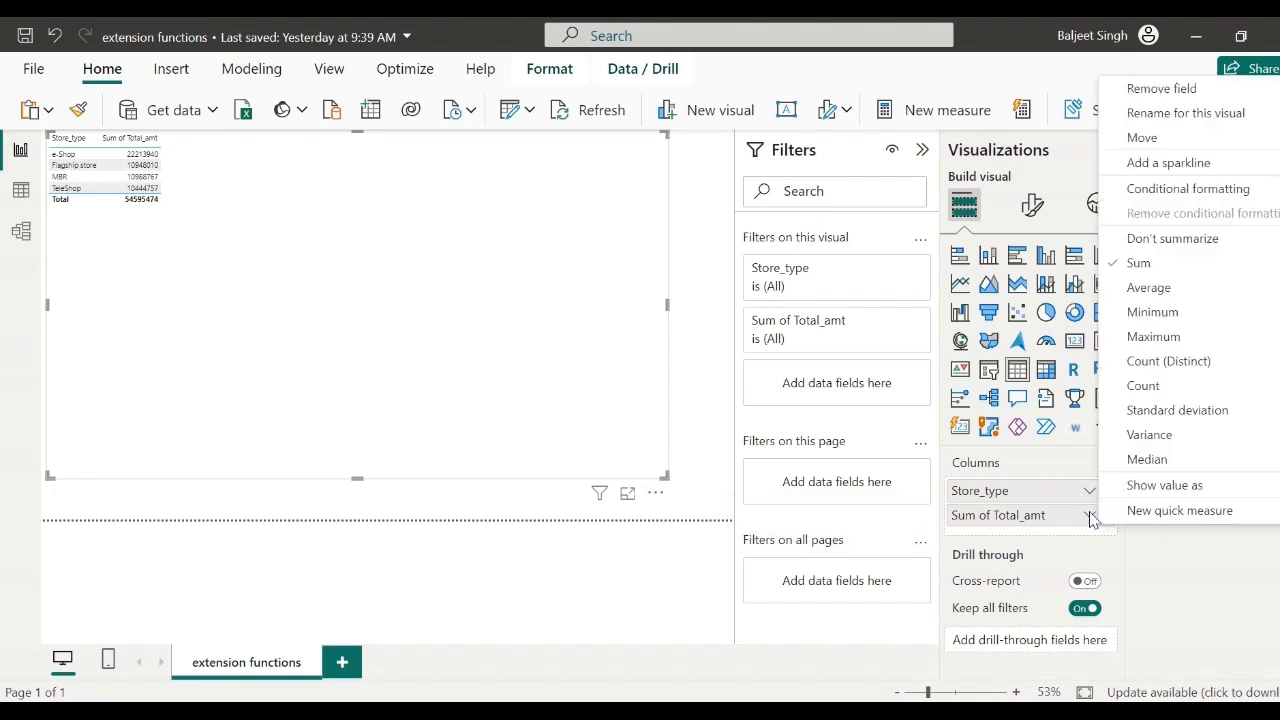
{"action": "left_click", "coordinate": [1143, 298]}
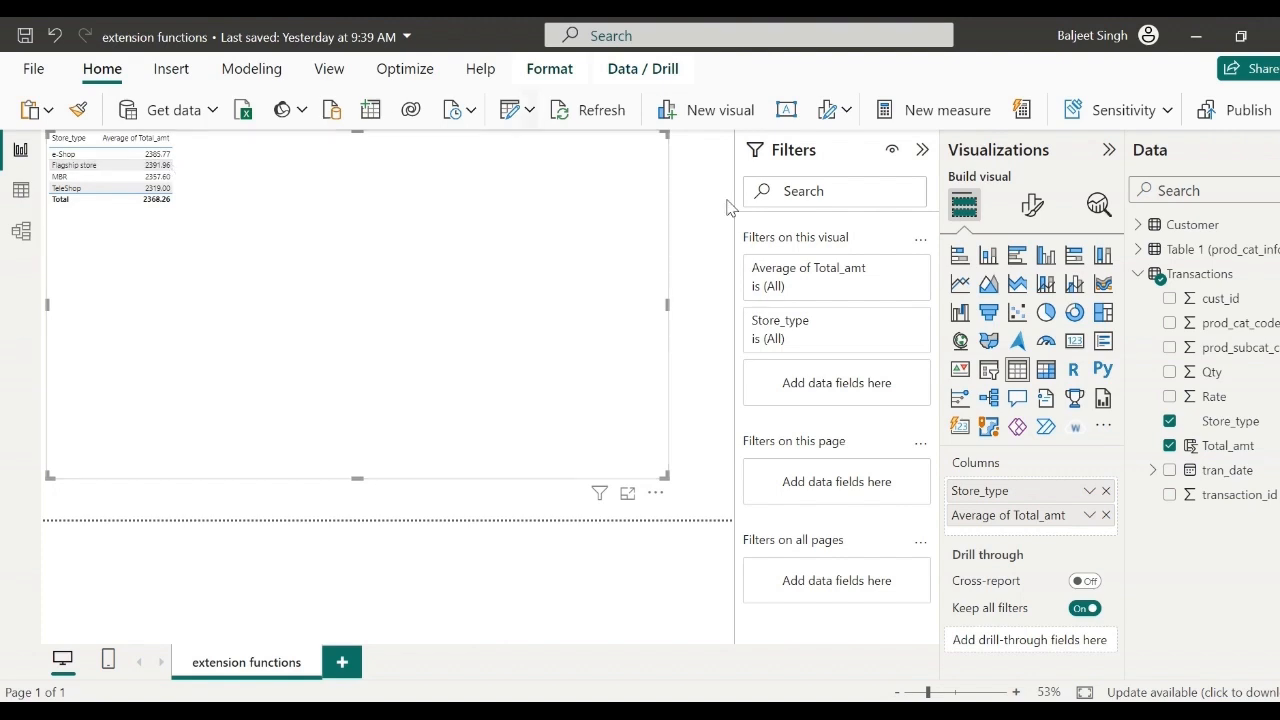
{"action": "left_click", "coordinate": [1089, 515]}
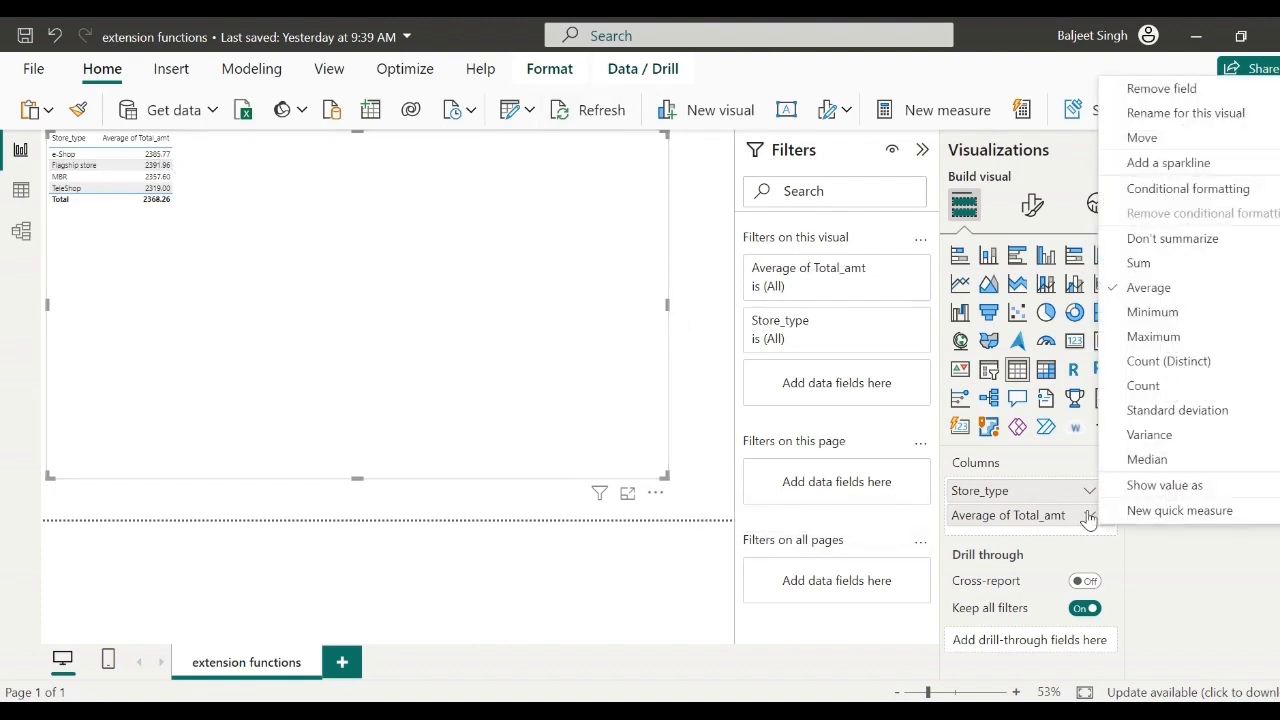
{"action": "left_click", "coordinate": [1116, 264]}
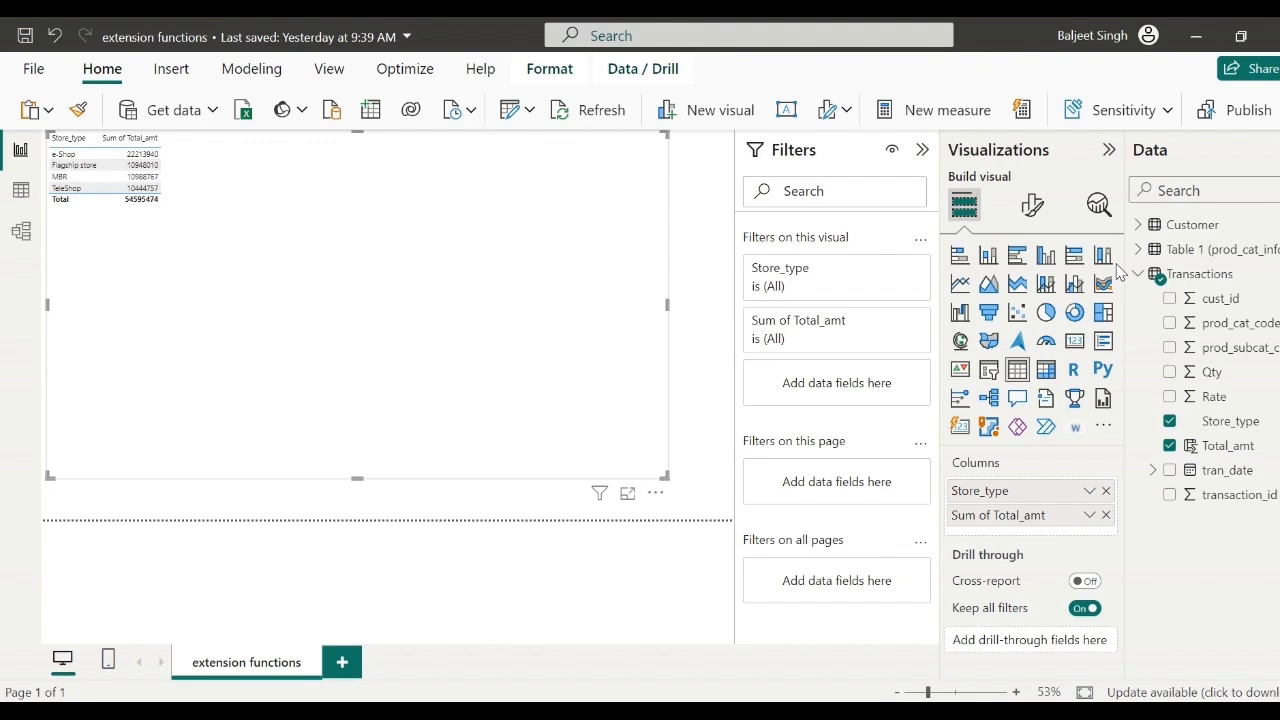
Add a calculated column named discounted_amt to the Transactions table.
{"action": "left_click", "coordinate": [27, 196]}
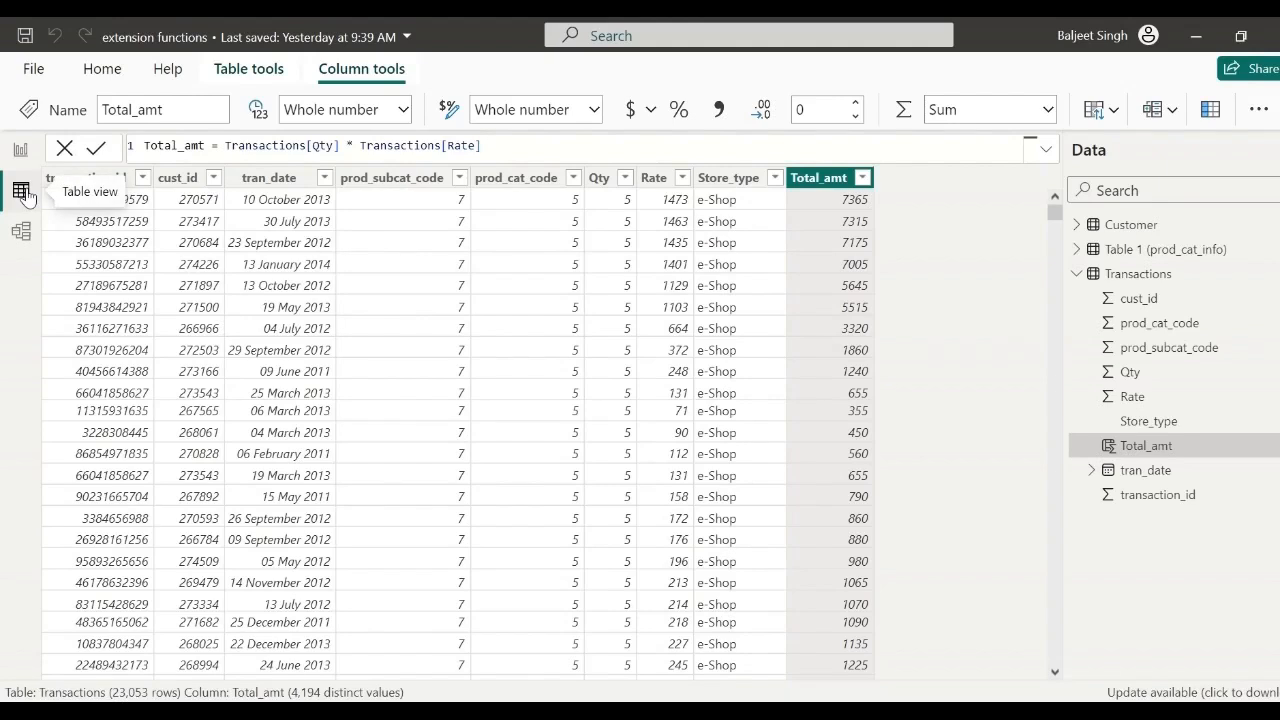
{"action": "left_click", "coordinate": [235, 78]}
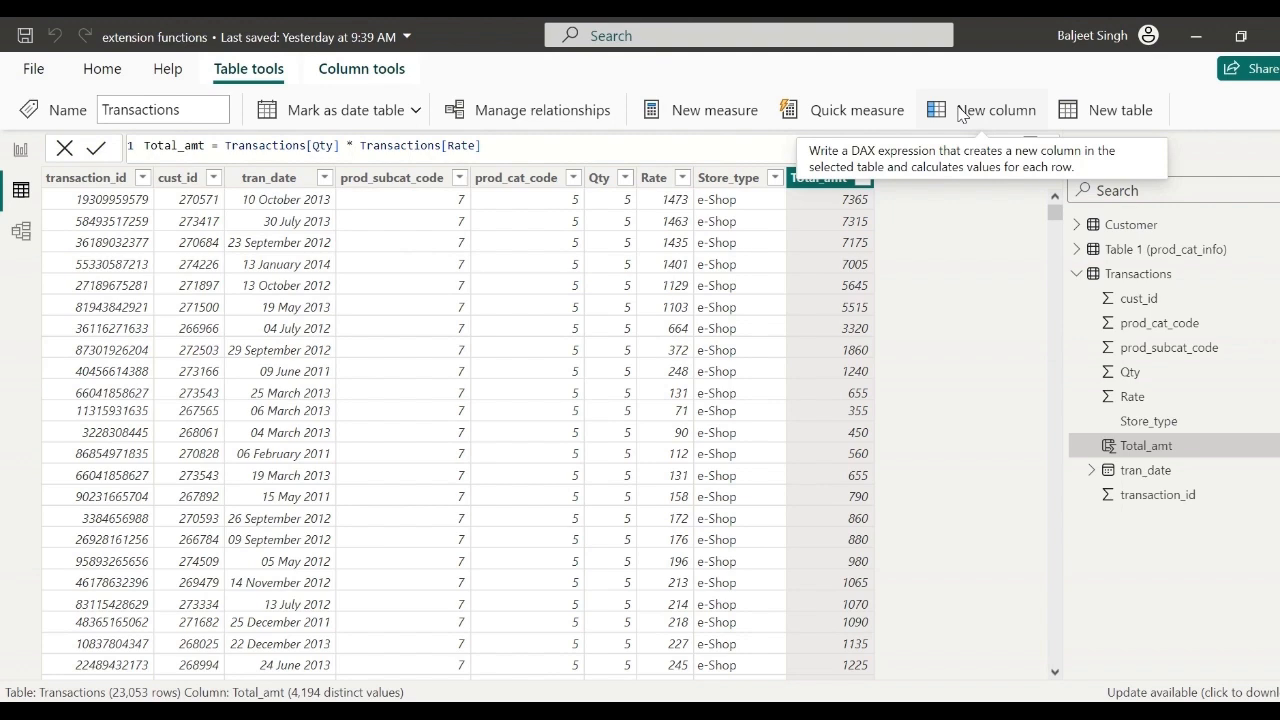
{"action": "left_click", "coordinate": [960, 112]}
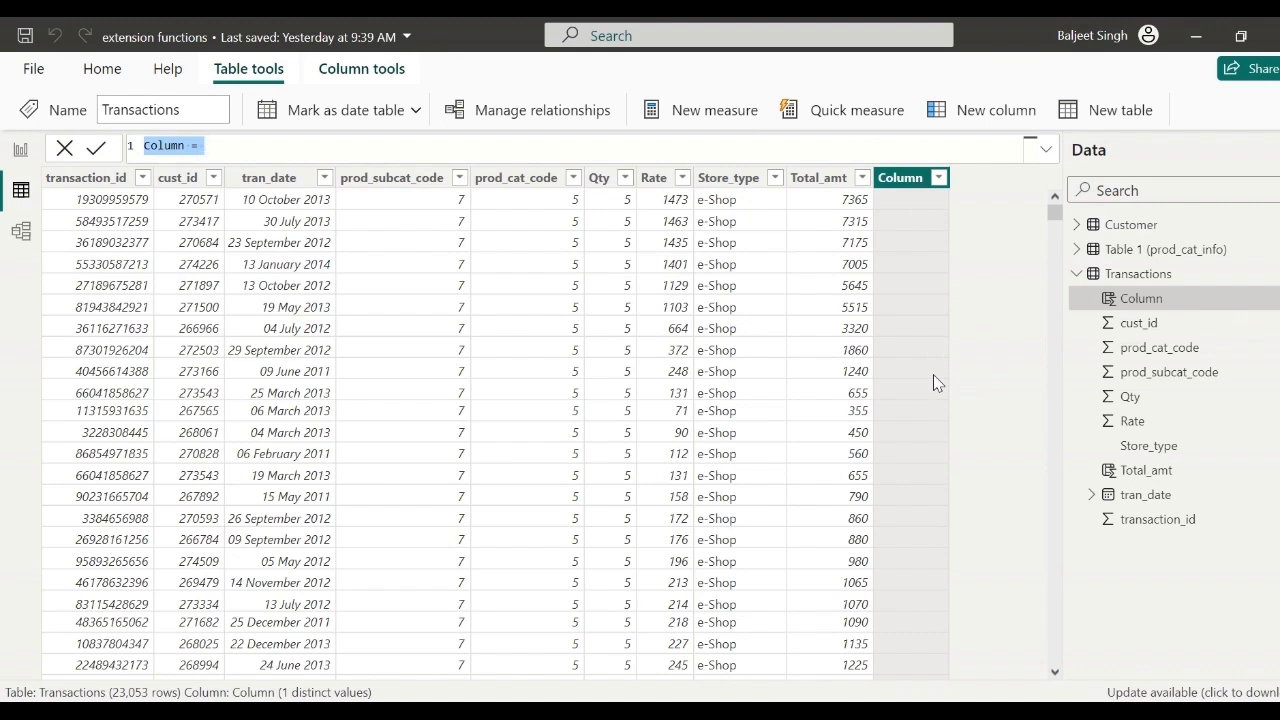
{"action": "left_click", "coordinate": [182, 145]}
{"action": "key", "text": "BackSpace"}
{"action": "key", "text": "BackSpace"}
{"action": "key", "text": "BackSpace"}
{"action": "key", "text": "BackSpace"}
{"action": "key", "text": "BackSpace"}
{"action": "key", "text": "BackSpace"}
{"action": "type", "text": "discounted"}
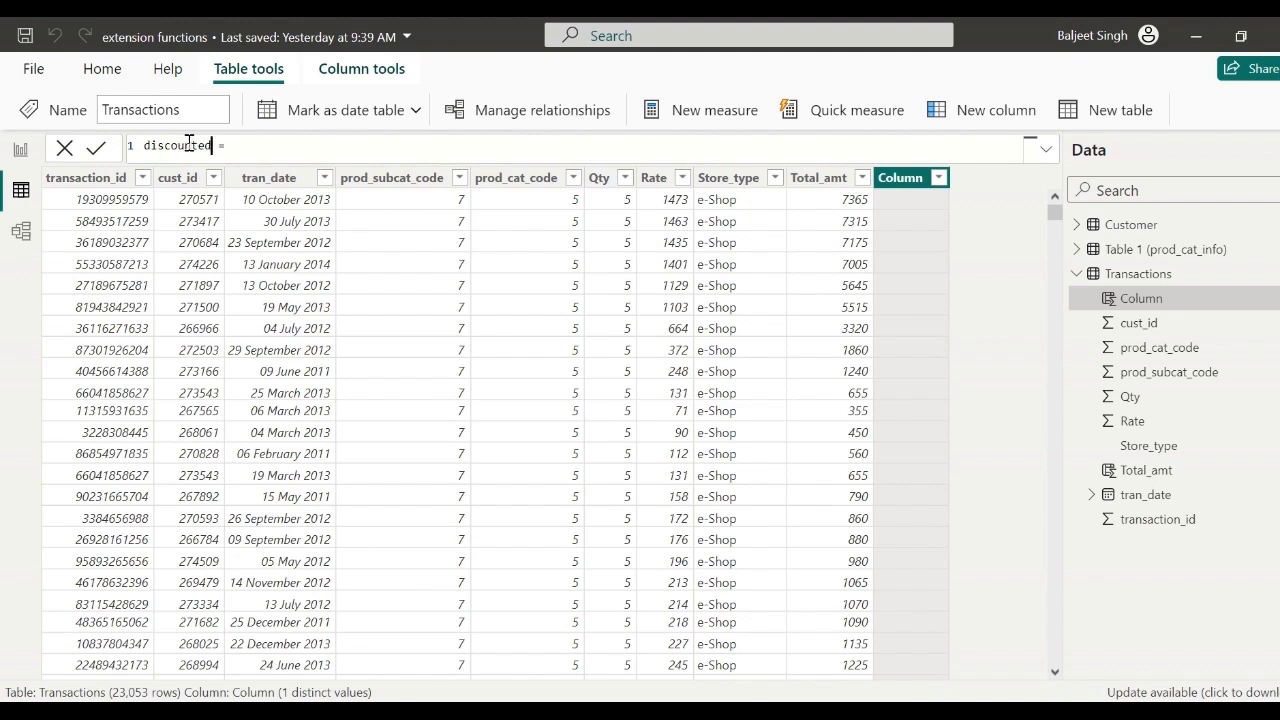
{"action": "type", "text": "_amt = I ="}
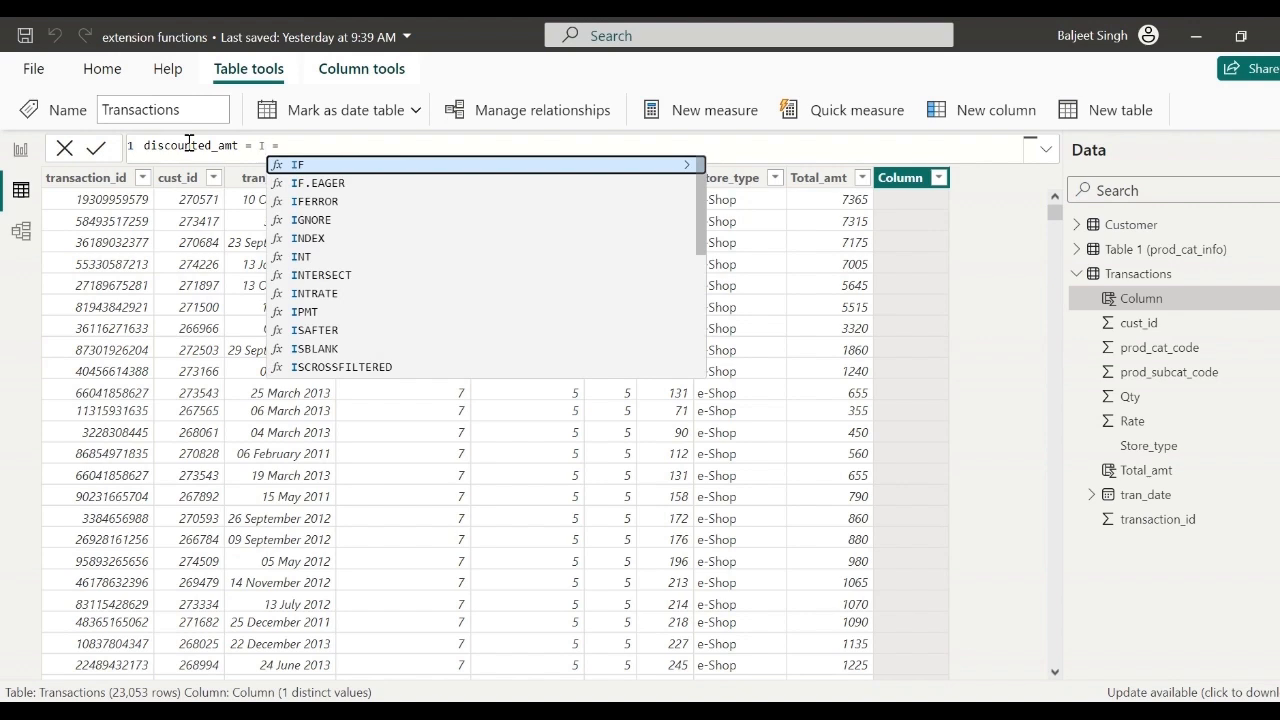
Begin the discounted_amt formula with an IF function whose logical test starts with Transactions[Store_type].
{"action": "left_click", "coordinate": [300, 166]}
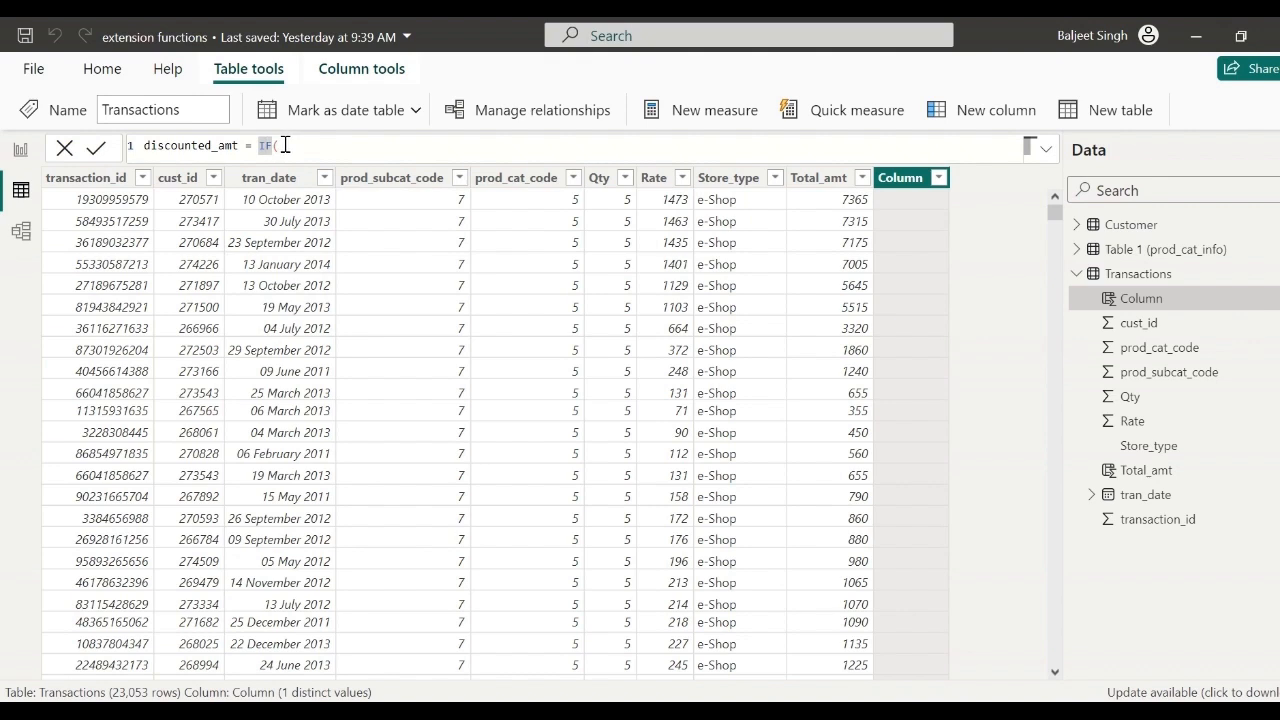
{"action": "key", "text": "BackSpace"}
{"action": "key", "text": "BackSpace"}
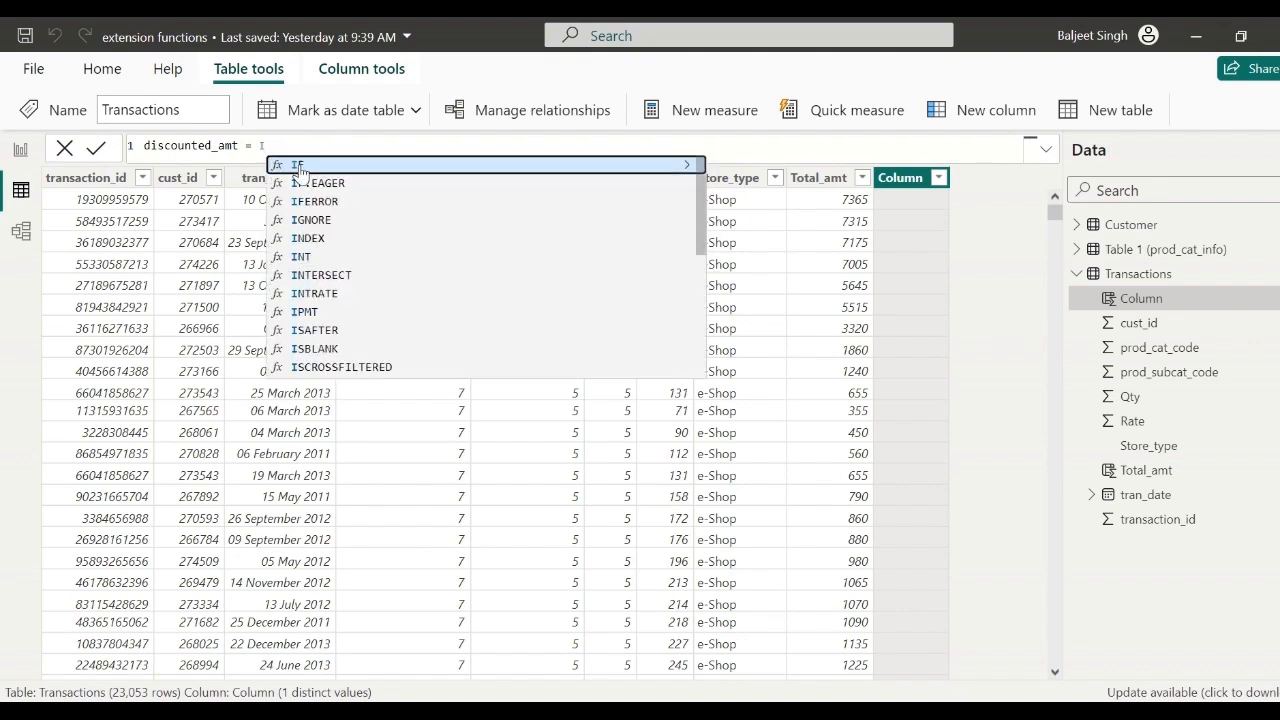
{"action": "left_click", "coordinate": [298, 166]}
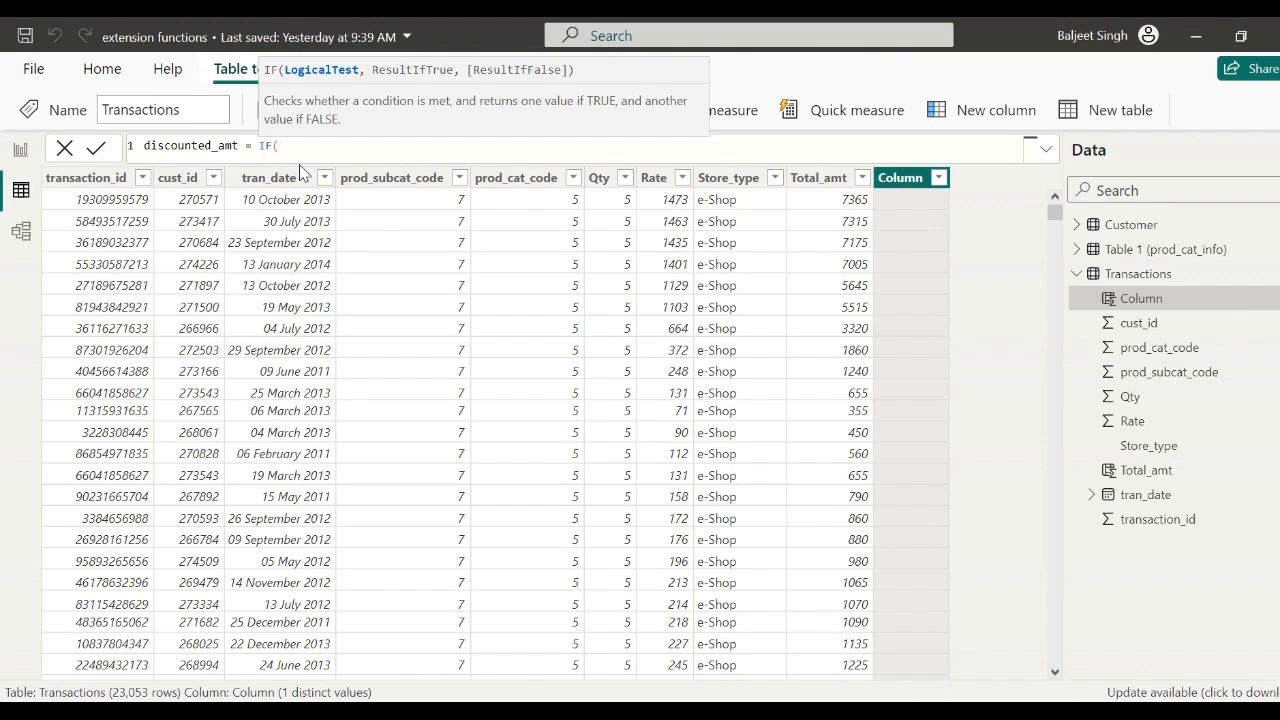
{"action": "type", "text": "T"}
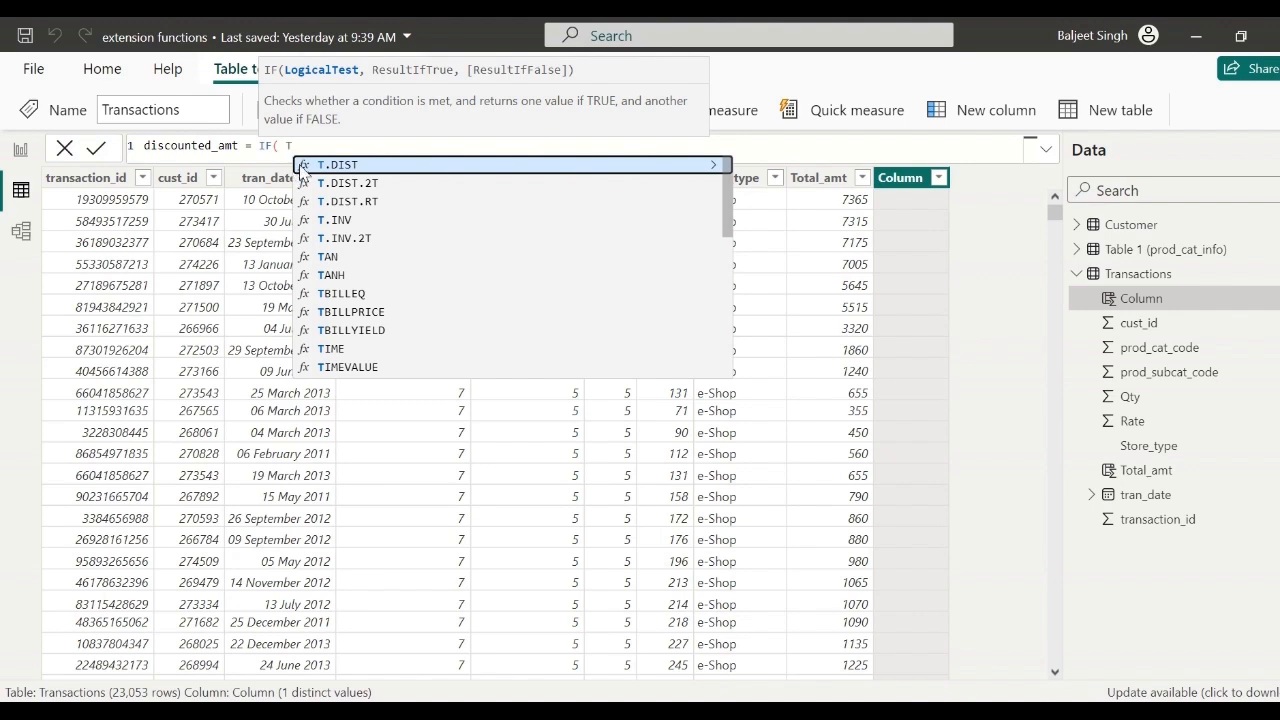
{"action": "type", "text": "r"}
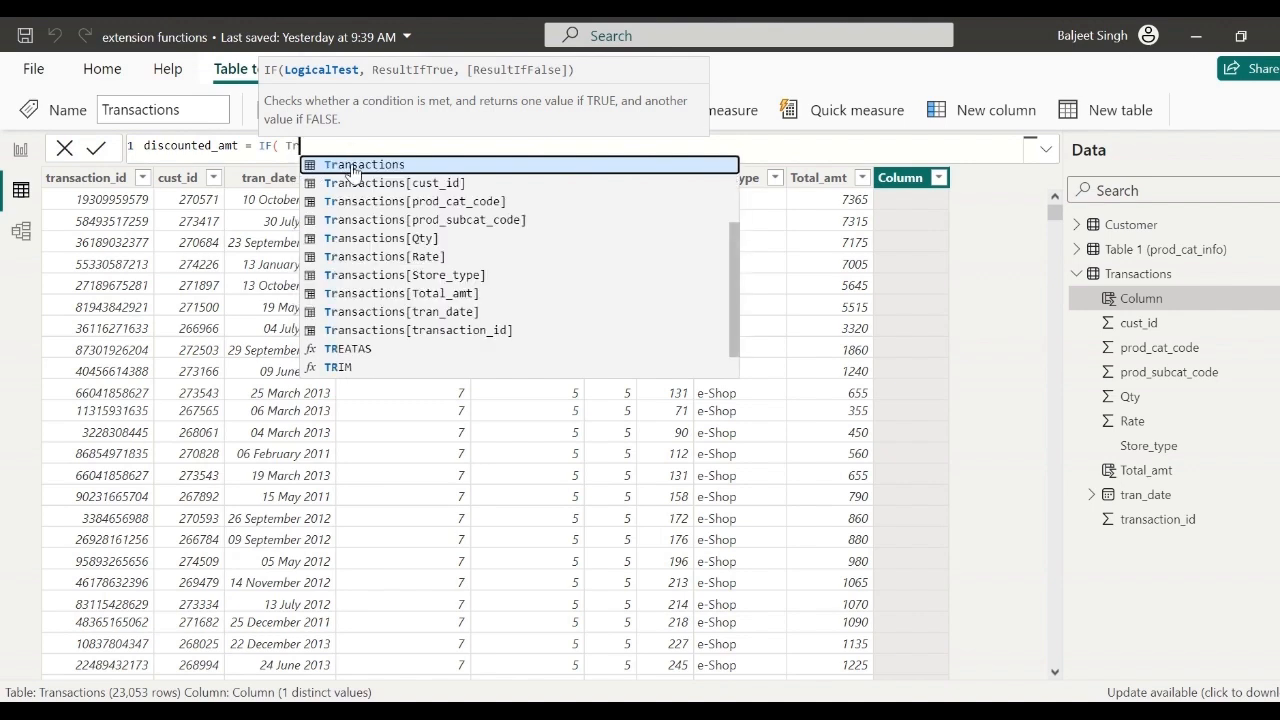
{"action": "left_click", "coordinate": [353, 166]}
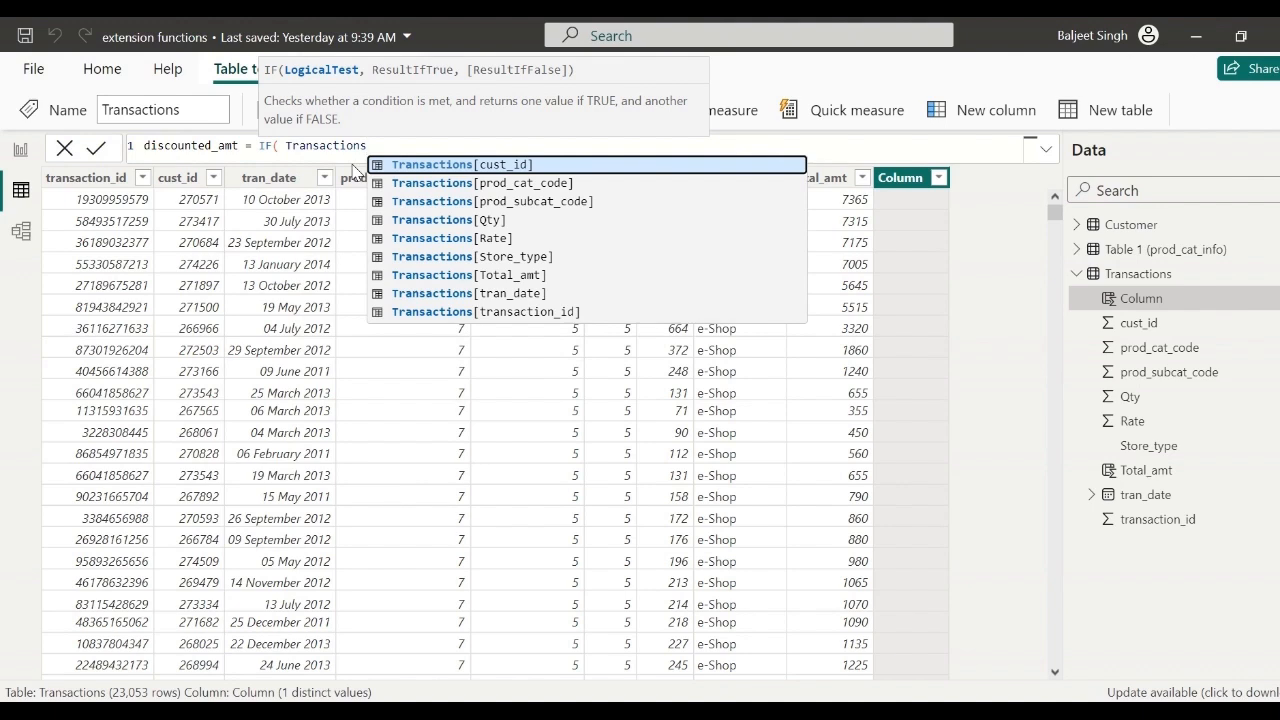
{"action": "left_click", "coordinate": [500, 259]}
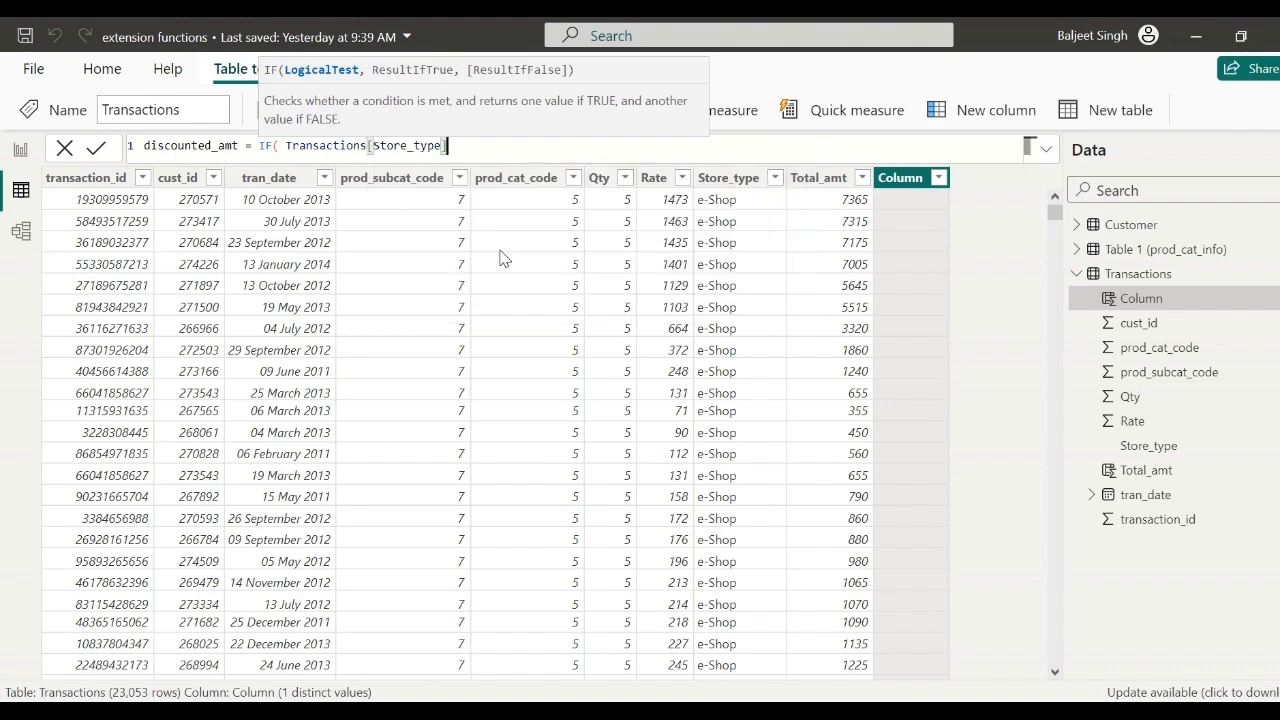
Complete the IF test as equal to "e-shop" and set its true result to 0.75*Transactions[Total_amt].
{"action": "type", "text": "= \"e-shop\", 0.75"}
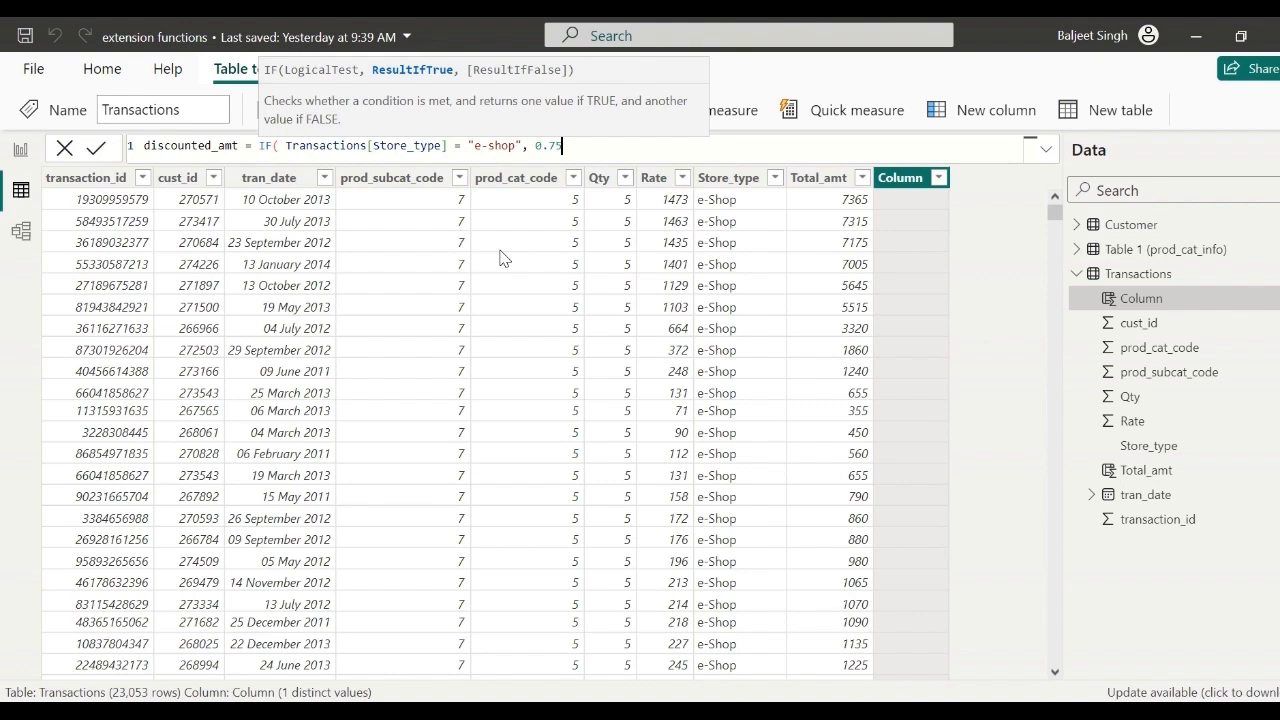
{"action": "type", "text": "*T"}
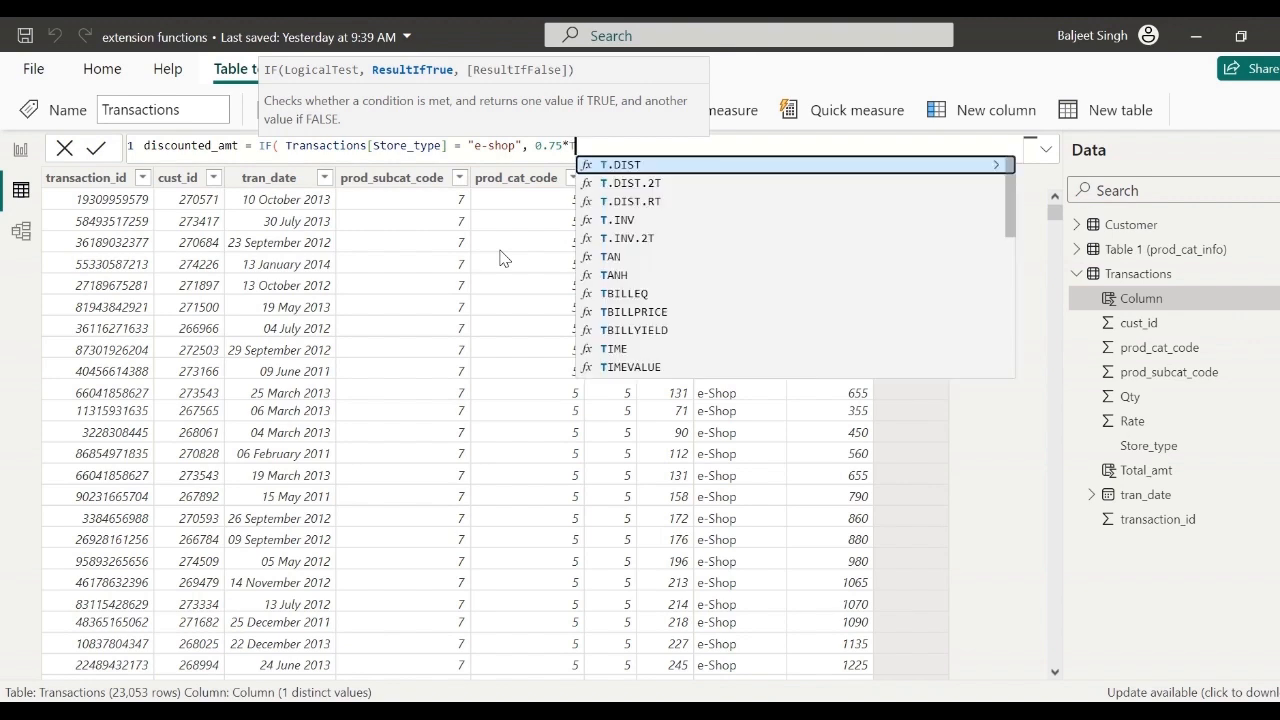
{"action": "type", "text": "r"}
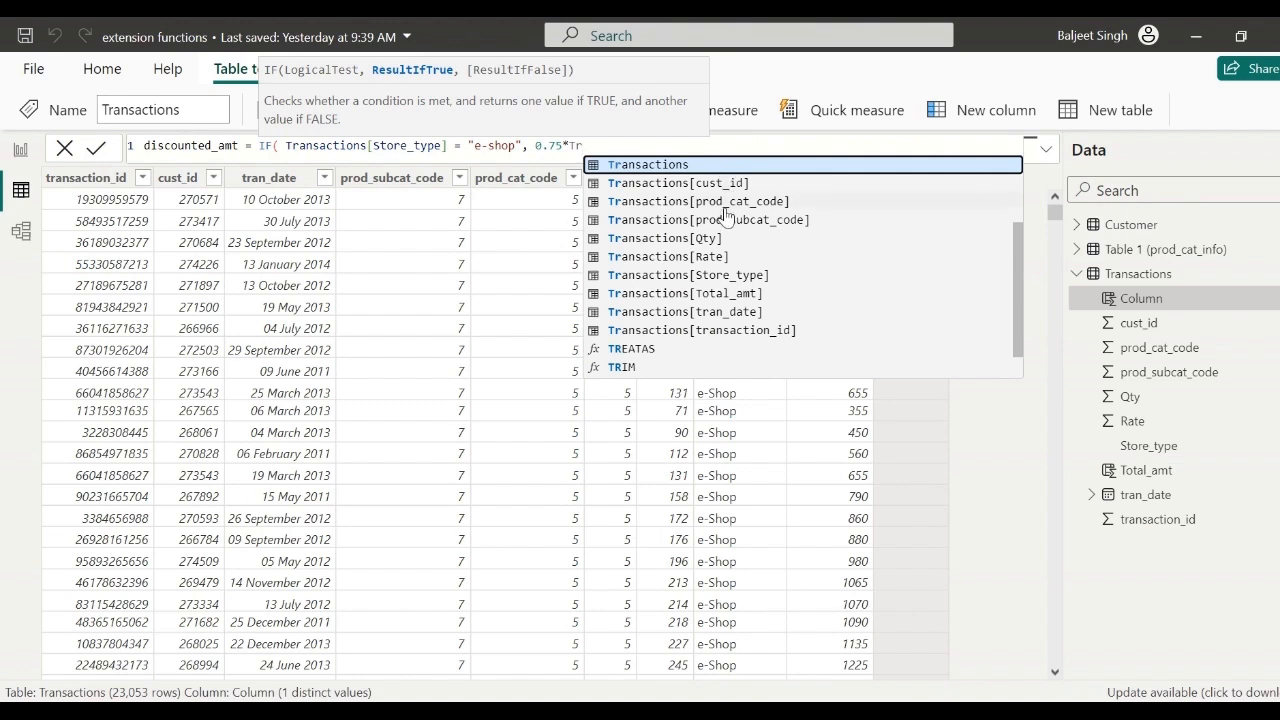
{"action": "left_click", "coordinate": [735, 293]}
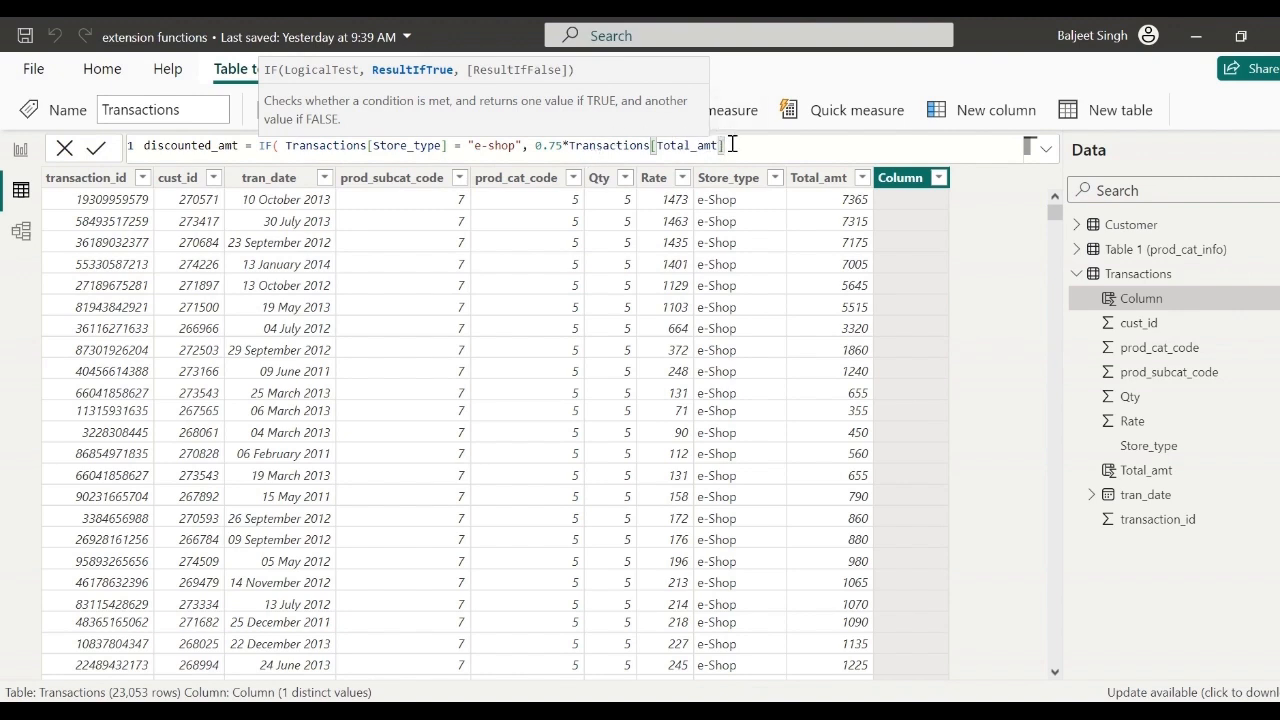
Set the IF function's false result to 0.95*Transactions[Total_amt], close the formula and commit the column.
{"action": "type", "text": ","}
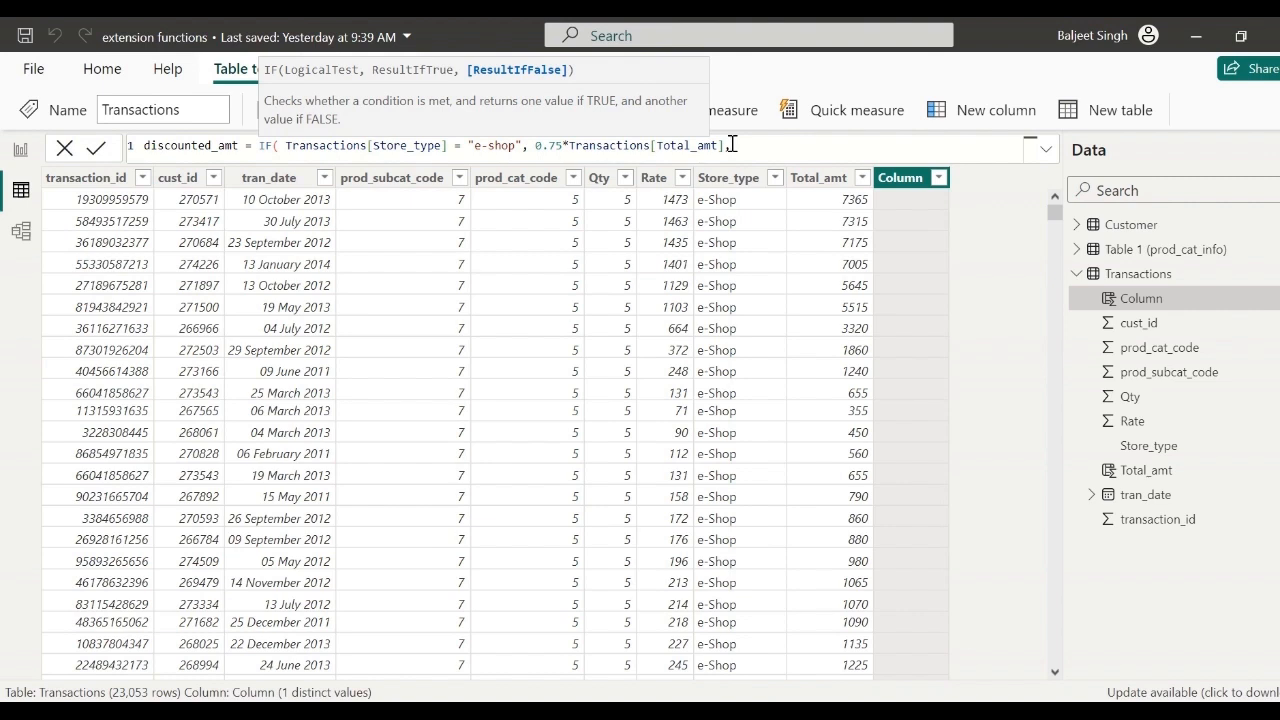
{"action": "type", "text": "0.95*T"}
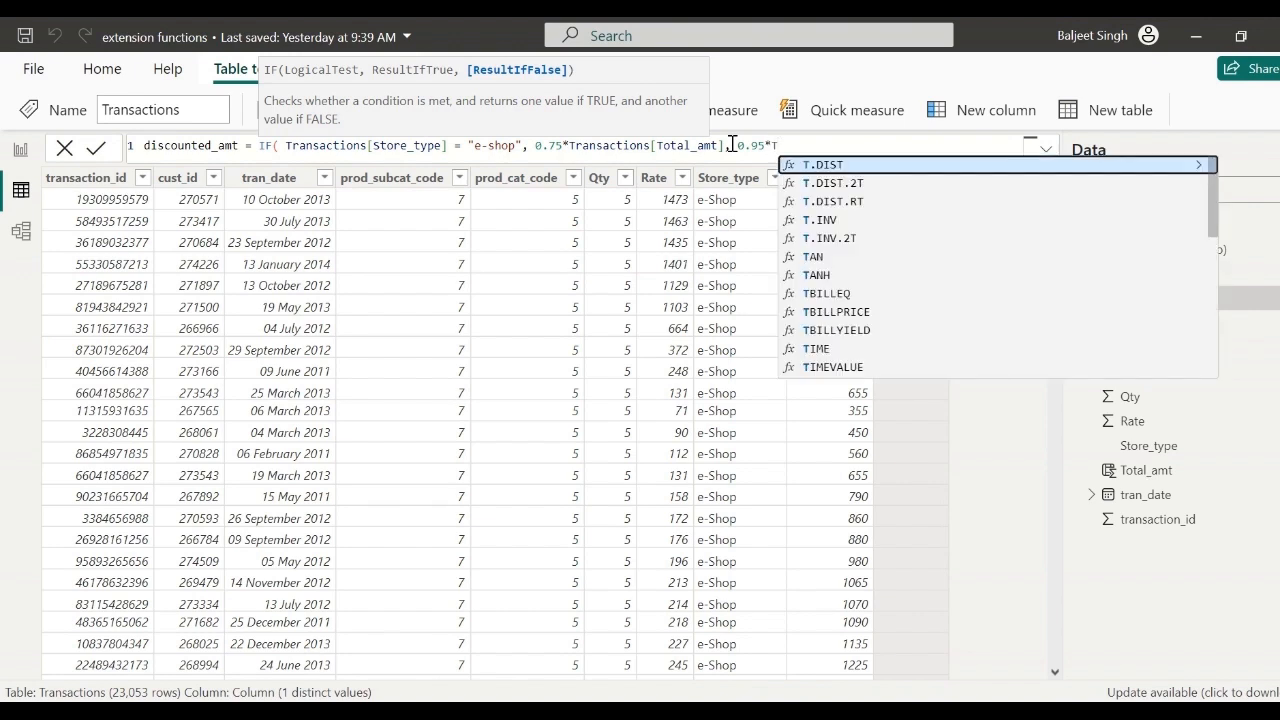
{"action": "type", "text": "r"}
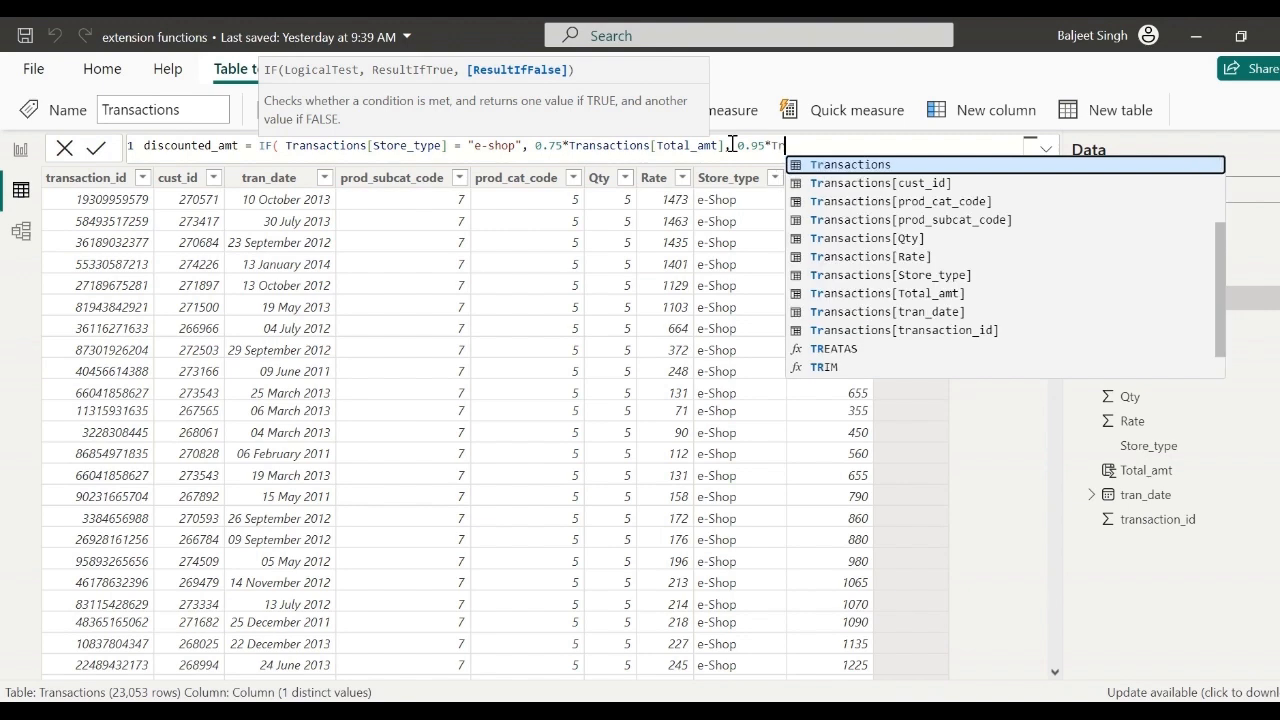
{"action": "left_click", "coordinate": [913, 297]}
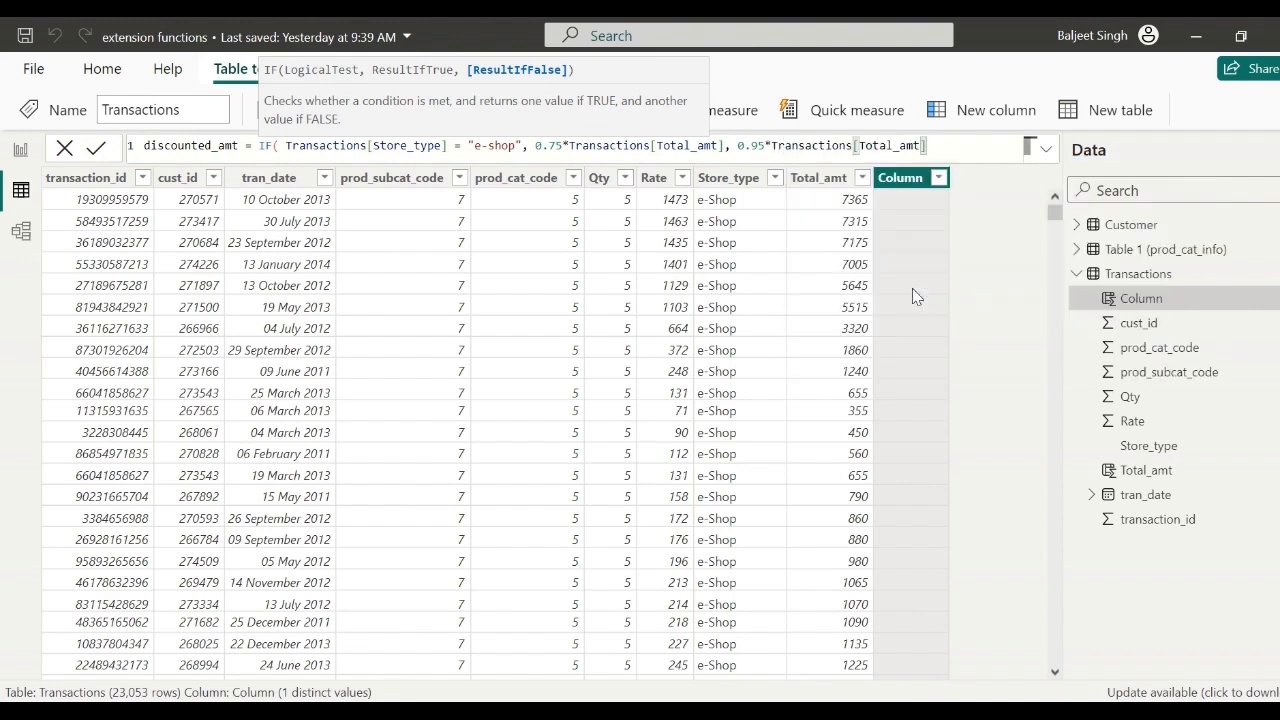
{"action": "type", "text": ")"}
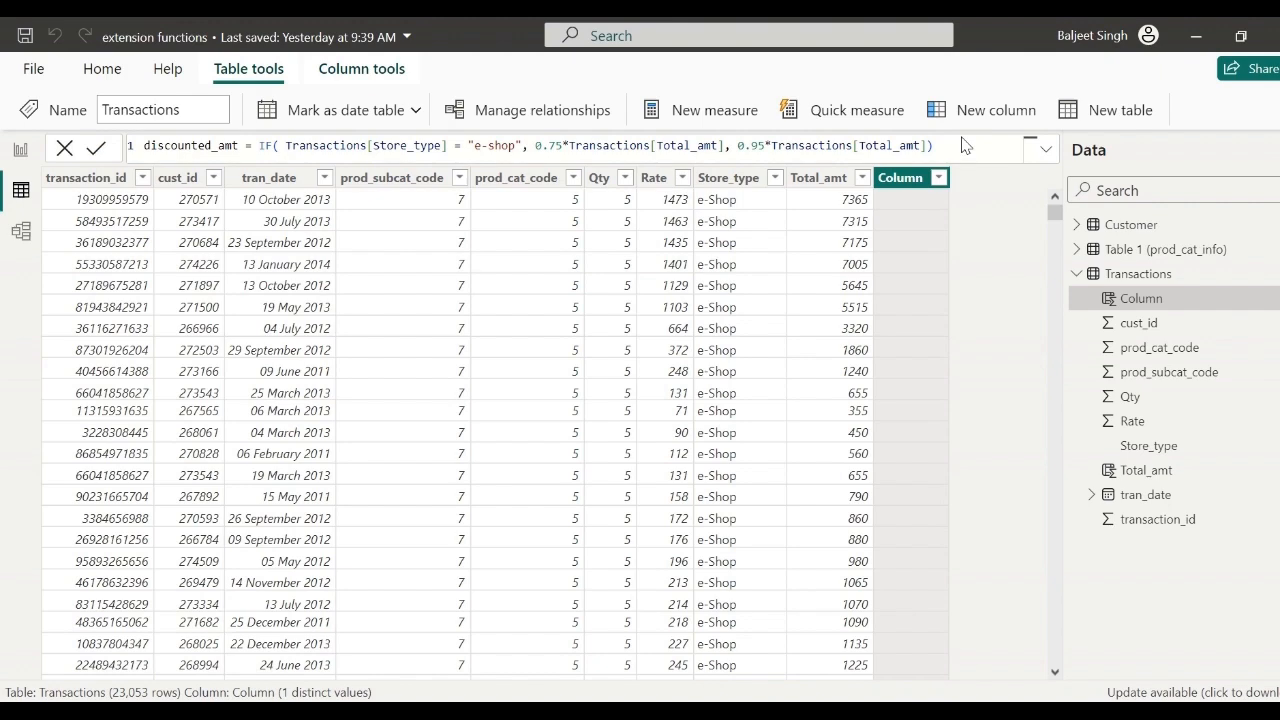
{"action": "key", "text": "Return"}
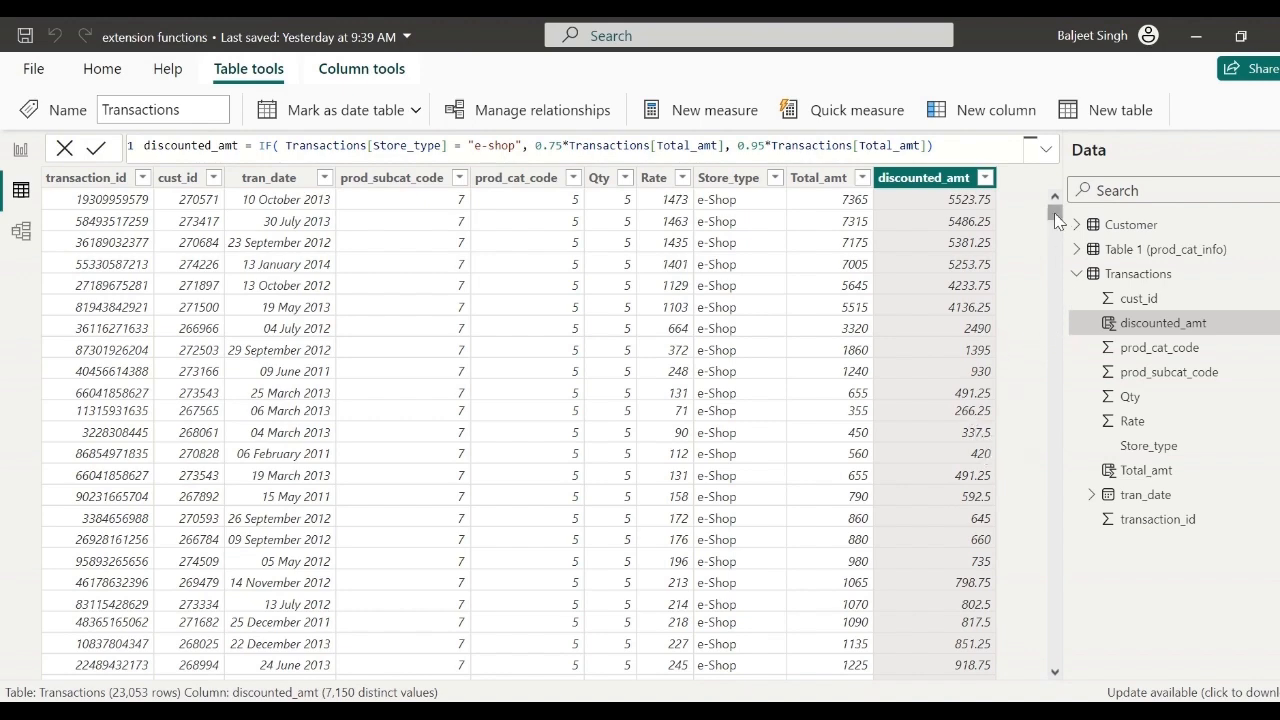
Examine the discounted_amt values against Store_type and Total_amt across the rows of the Transactions table.
{"action": "left_click_drag", "start_coordinate": [1057, 220], "coordinate": [1051, 272]}
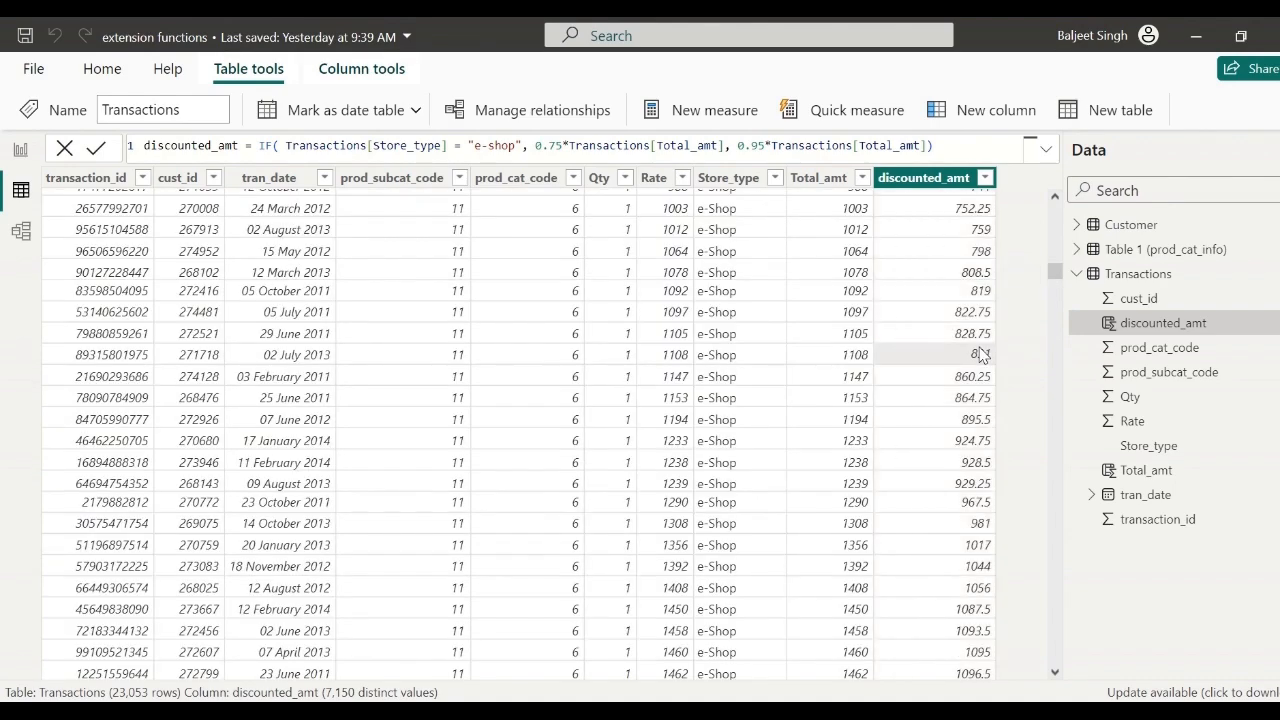
{"action": "scroll", "coordinate": [982, 354], "scroll_direction": "down", "scroll_amount": 7}
{"action": "scroll", "coordinate": [982, 354], "scroll_direction": "down", "scroll_amount": 19}
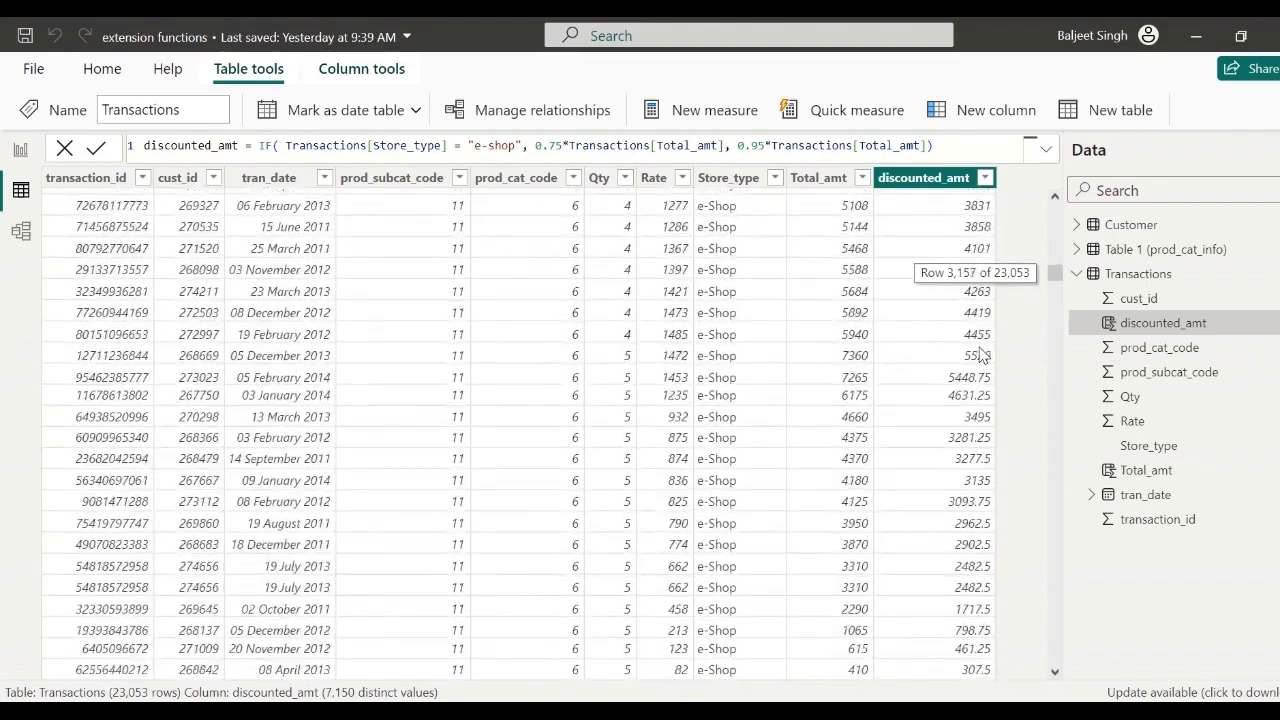
{"action": "scroll", "coordinate": [982, 354], "scroll_direction": "down", "scroll_amount": 8}
{"action": "scroll", "coordinate": [982, 354], "scroll_direction": "down", "scroll_amount": 18}
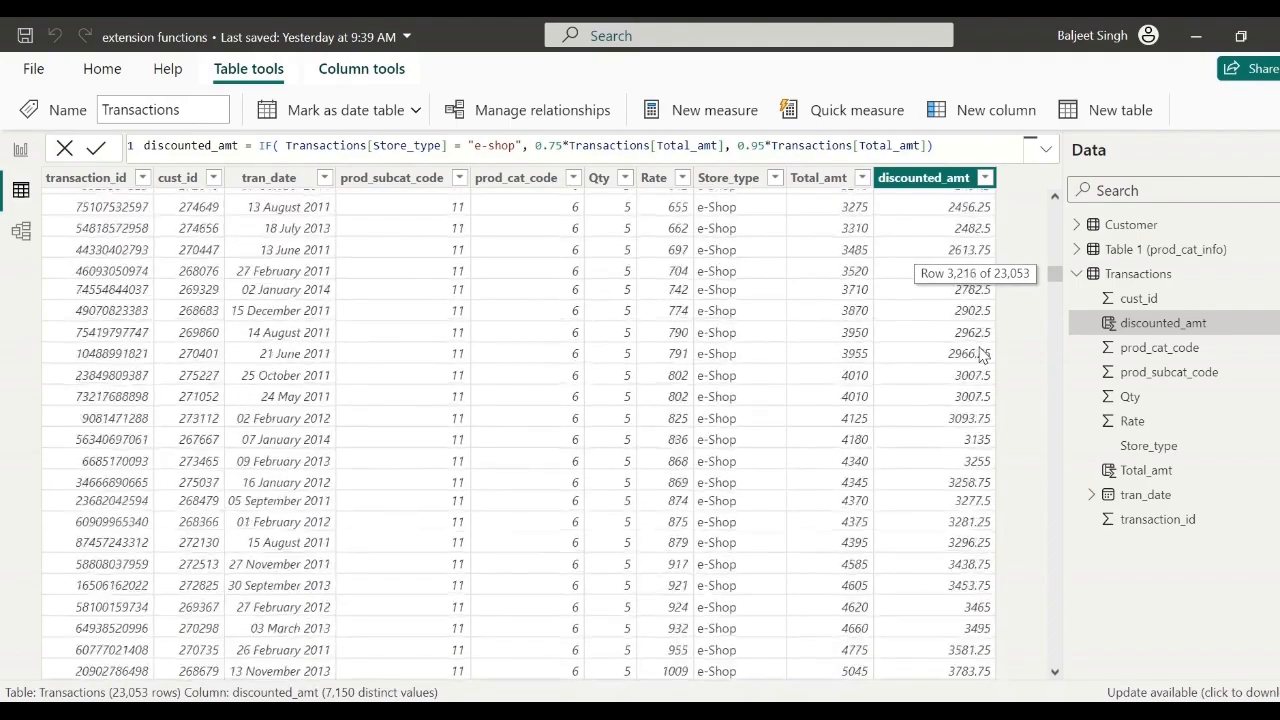
{"action": "scroll", "coordinate": [982, 354], "scroll_direction": "down", "scroll_amount": 5}
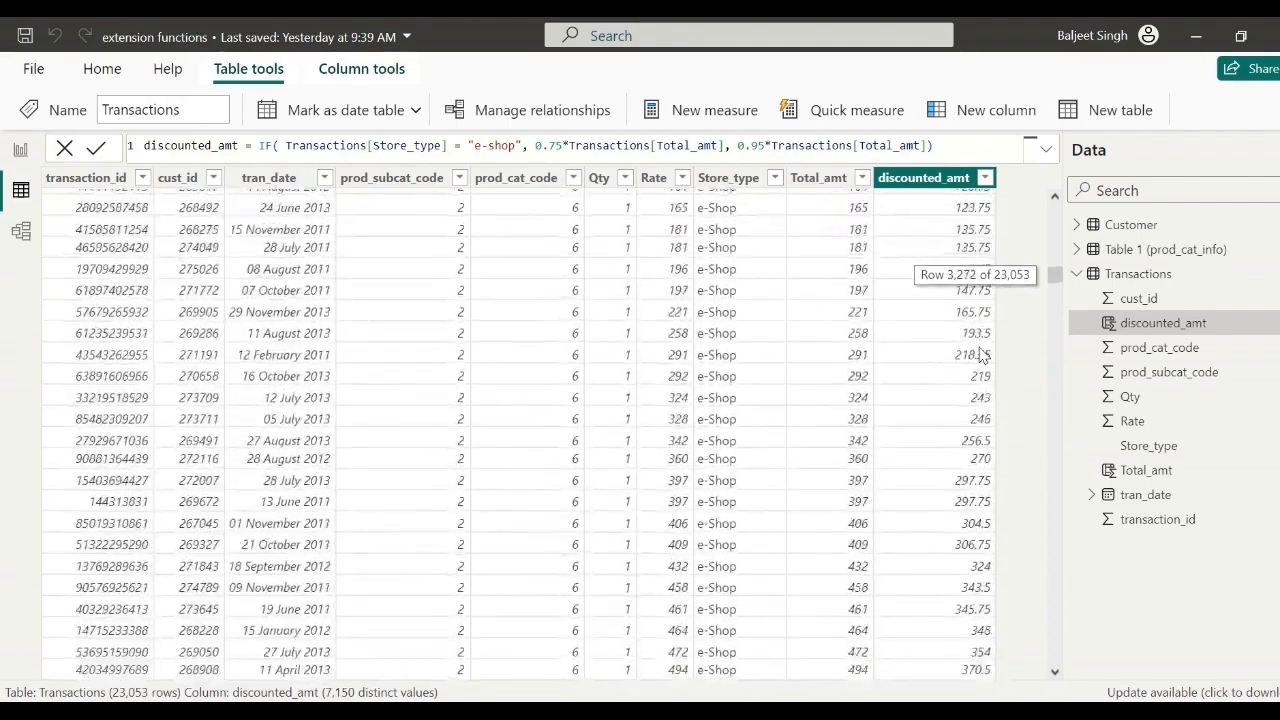
{"action": "scroll", "coordinate": [982, 354], "scroll_direction": "down", "scroll_amount": 20}
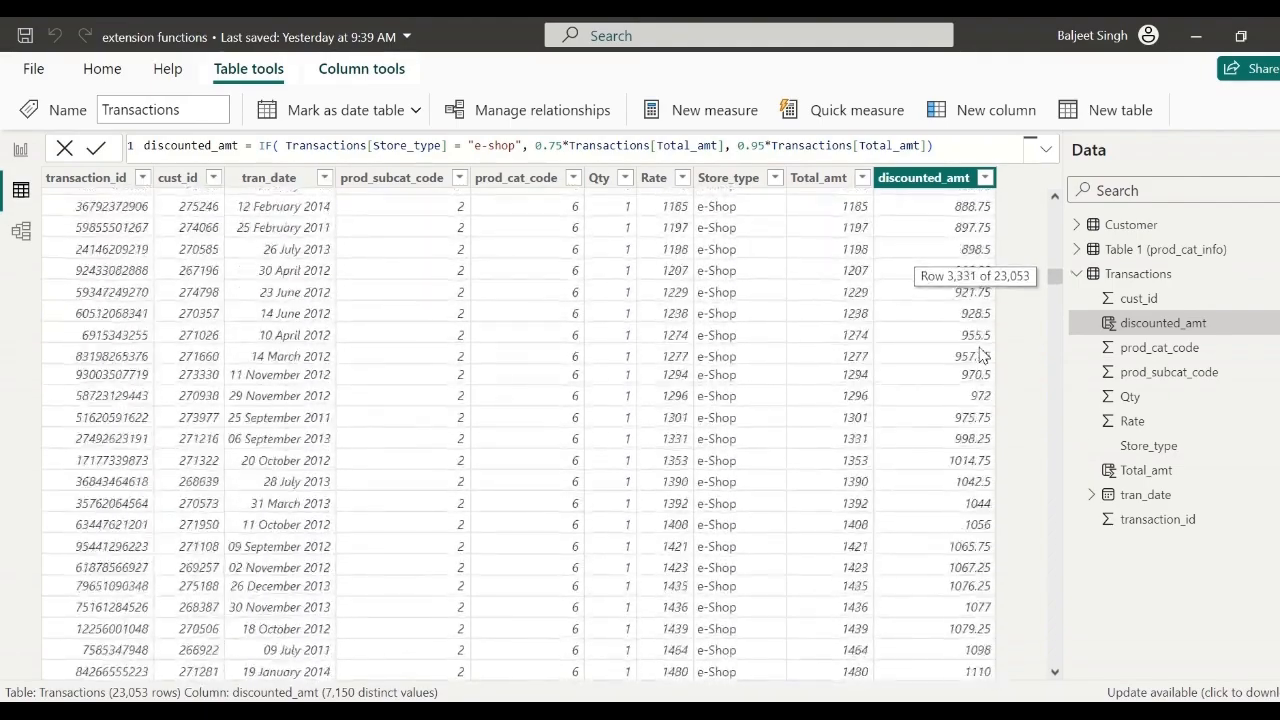
{"action": "scroll", "coordinate": [982, 354], "scroll_direction": "down", "scroll_amount": 9}
{"action": "scroll", "coordinate": [982, 354], "scroll_direction": "down", "scroll_amount": 14}
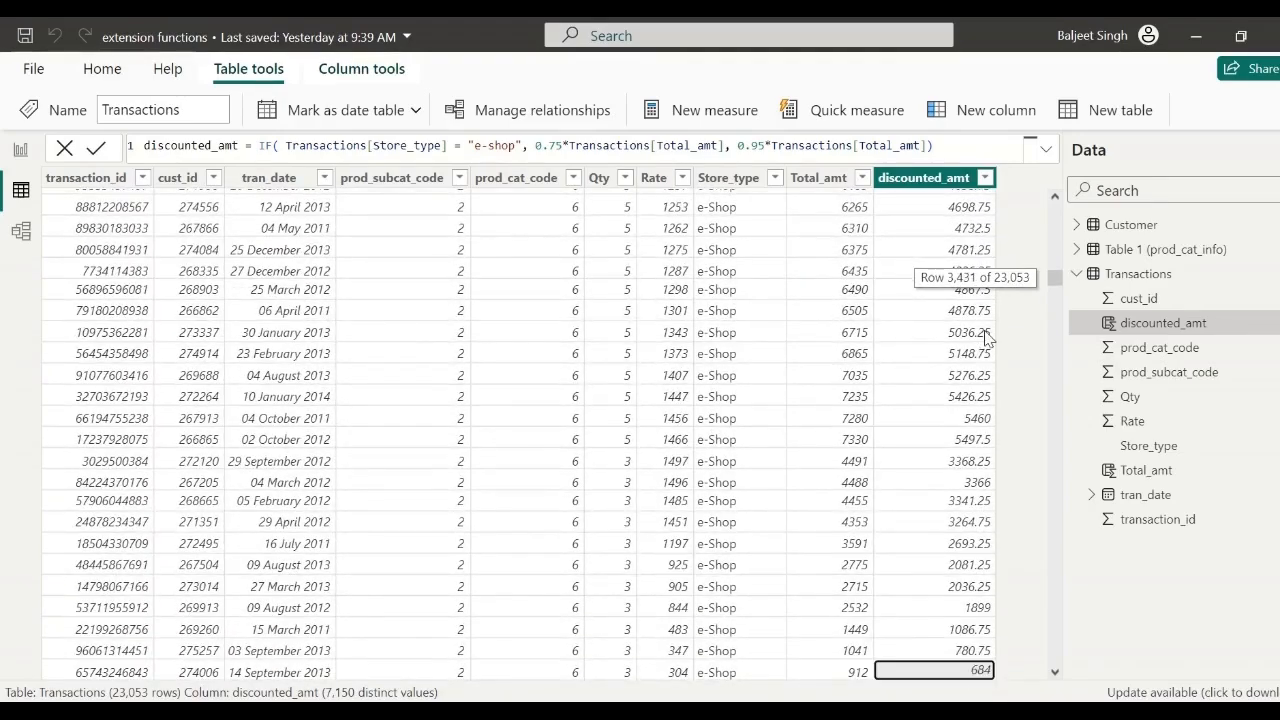
{"action": "mouse_move", "coordinate": [1057, 277]}
{"action": "left_mouse_down"}
{"action": "mouse_move", "coordinate": [1060, 326]}
{"action": "mouse_move", "coordinate": [1053, 254]}
{"action": "left_mouse_up"}
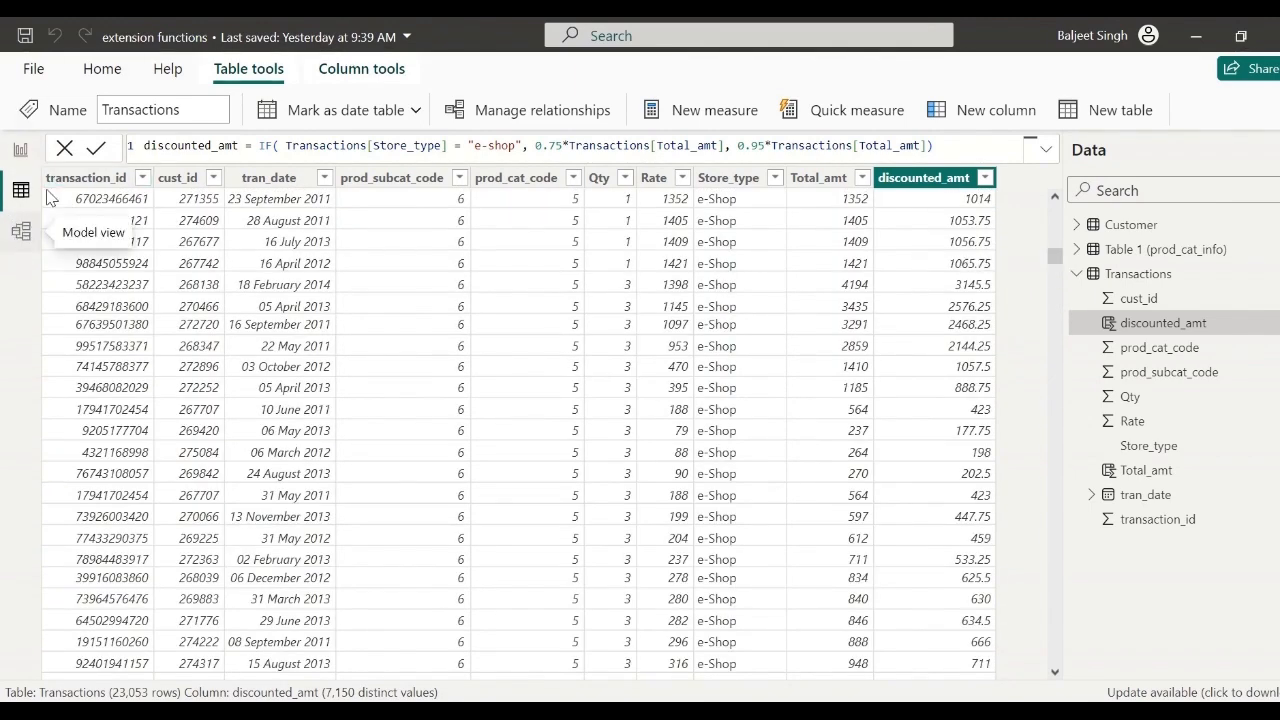
Add discounted_amt after Total_amt in the report's Store_type table visual and inspect the enlarged visual in focus mode.
{"action": "left_click", "coordinate": [22, 155]}
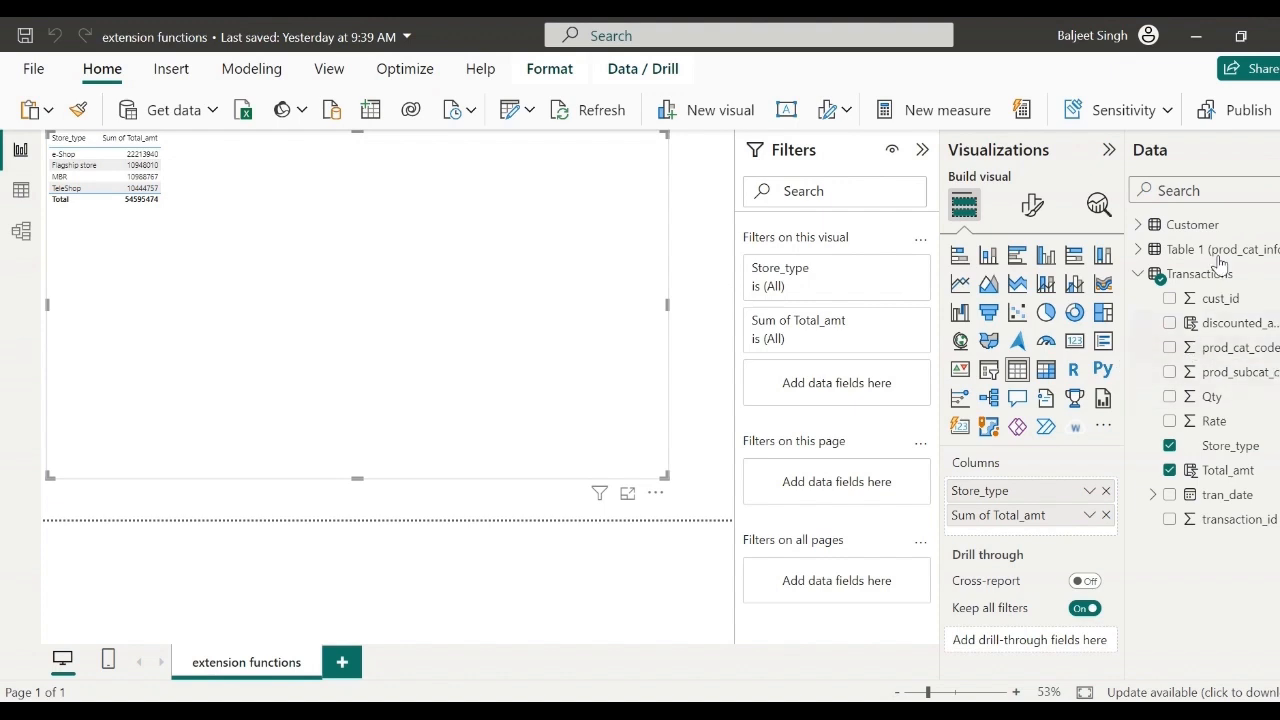
{"action": "left_click_drag", "start_coordinate": [1000, 515], "coordinate": [243, 271]}
{"action": "left_click_drag", "start_coordinate": [1198, 325], "coordinate": [1007, 537]}
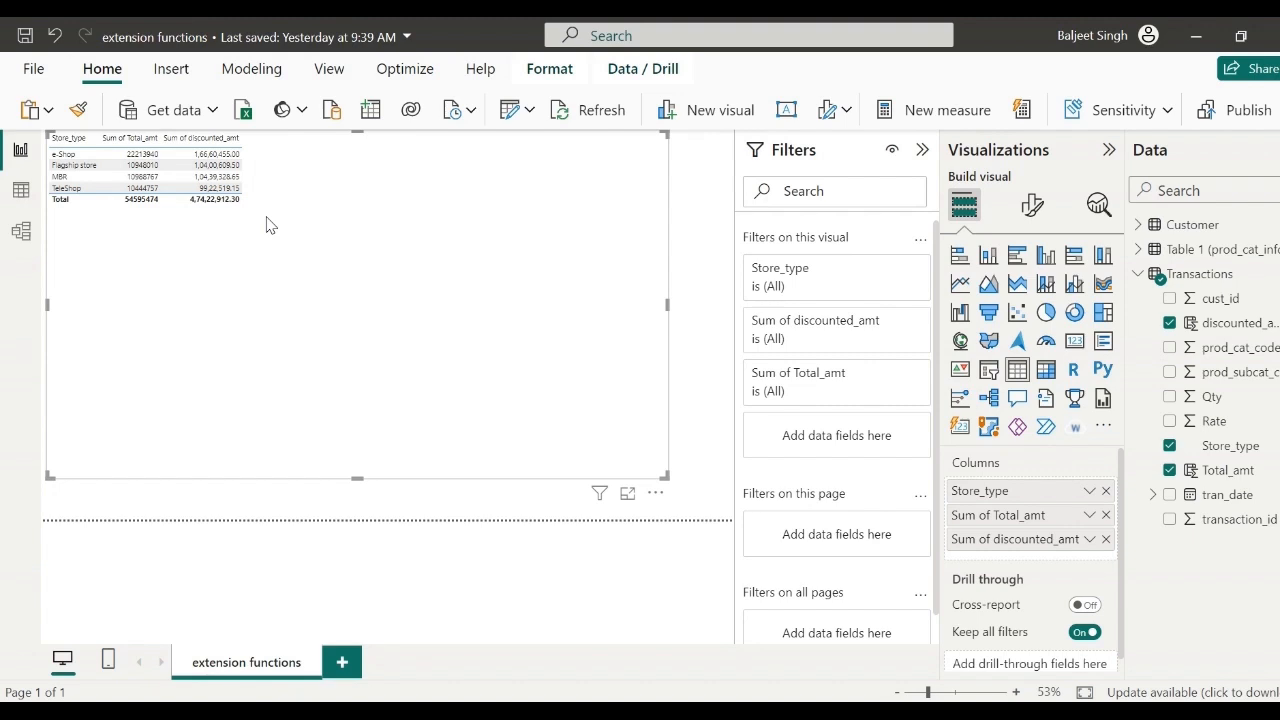
{"action": "left_click", "coordinate": [629, 491]}
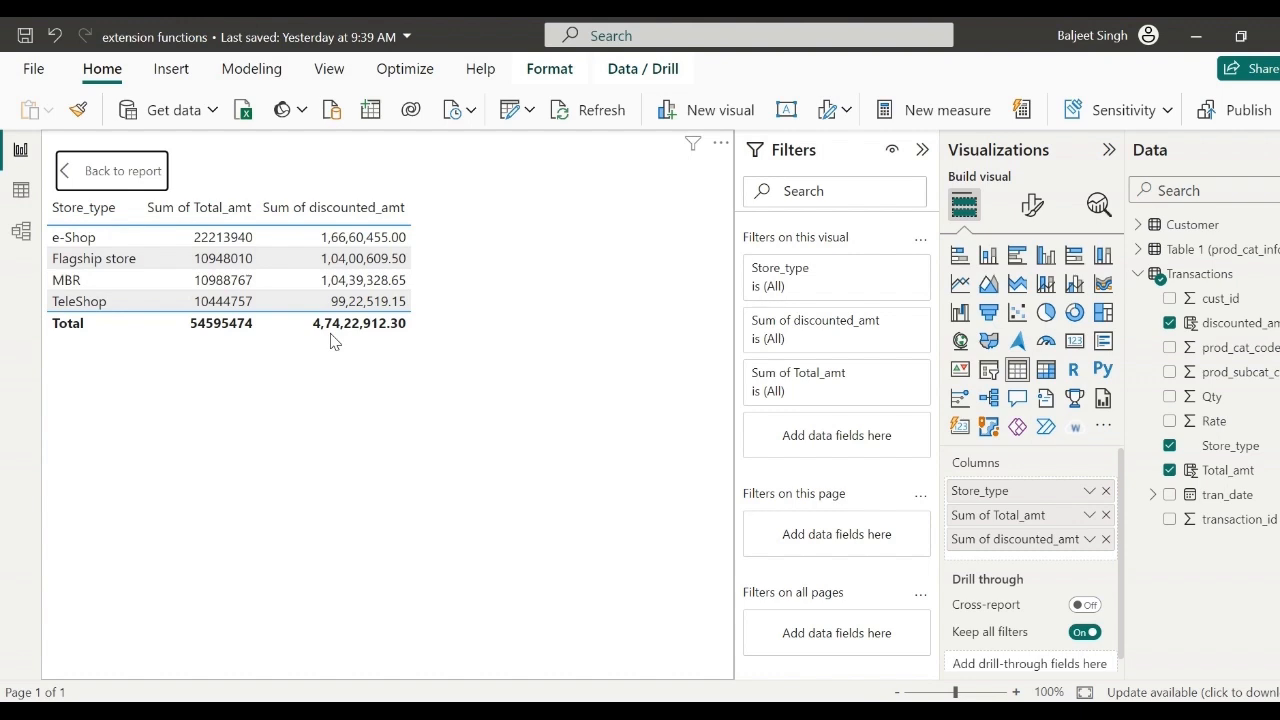
{"action": "left_click", "coordinate": [124, 172]}
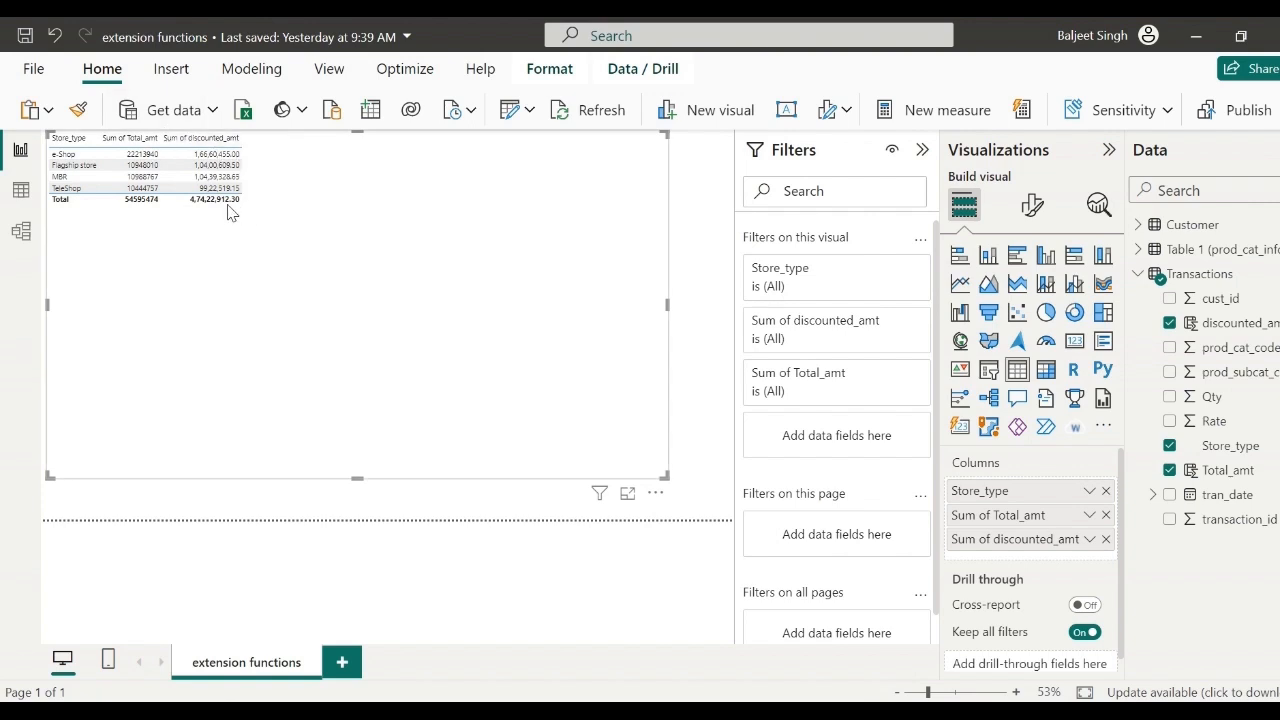
Move the table visual slightly away from the page's upper-left corner and shrink its frame to fit the rows.
{"action": "left_click_drag", "start_coordinate": [196, 264], "coordinate": [324, 291]}
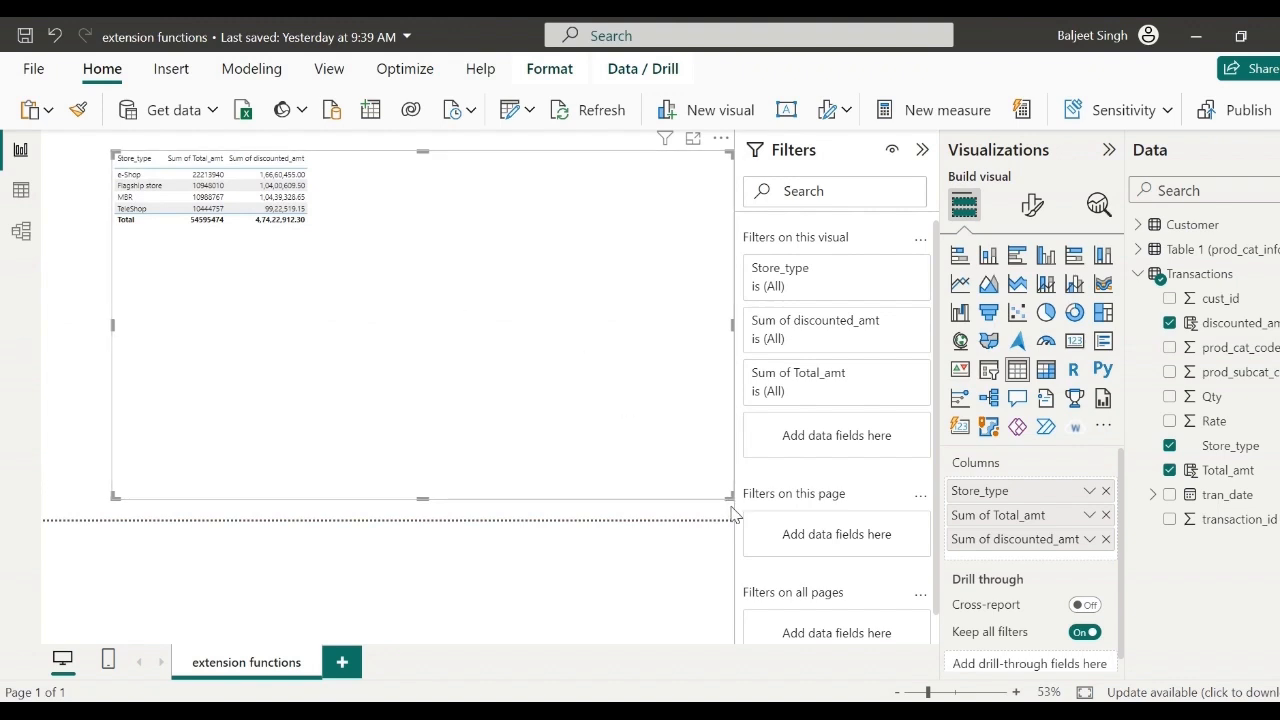
{"action": "left_click_drag", "start_coordinate": [725, 494], "coordinate": [320, 239]}
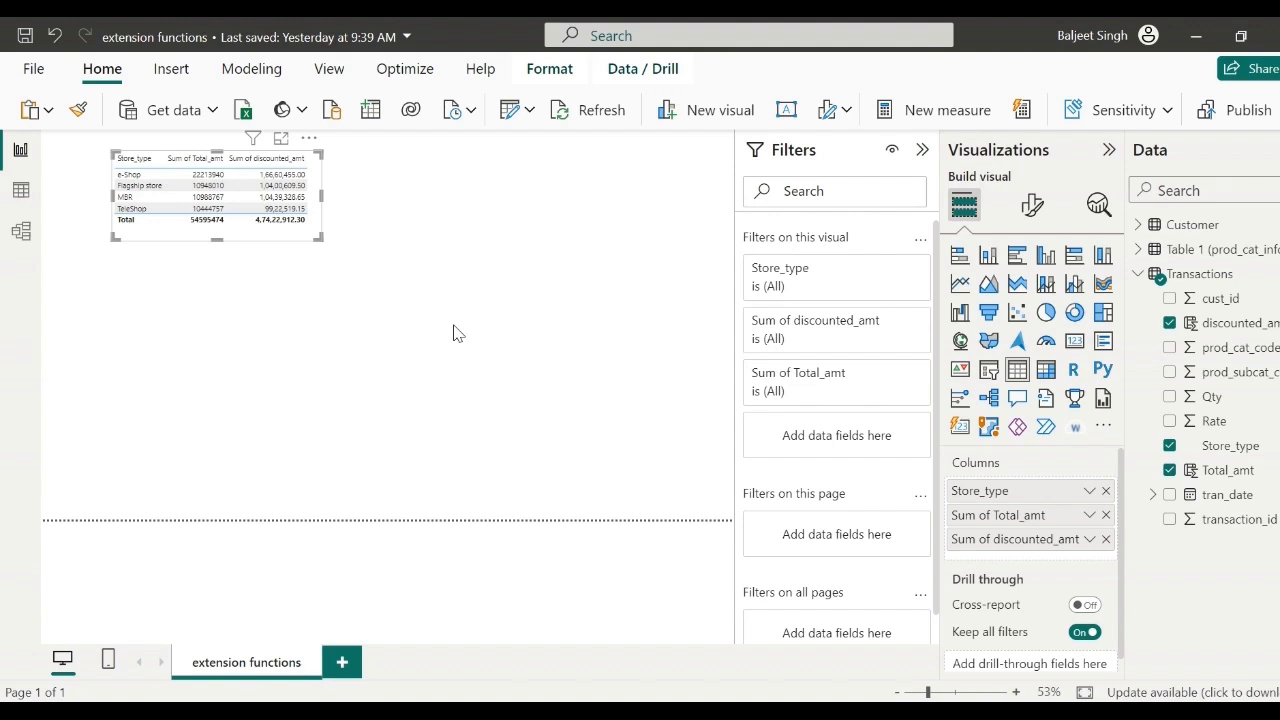
Create a new measure in the Transactions table named SUM of discounted amts.
{"action": "left_click", "coordinate": [24, 191]}
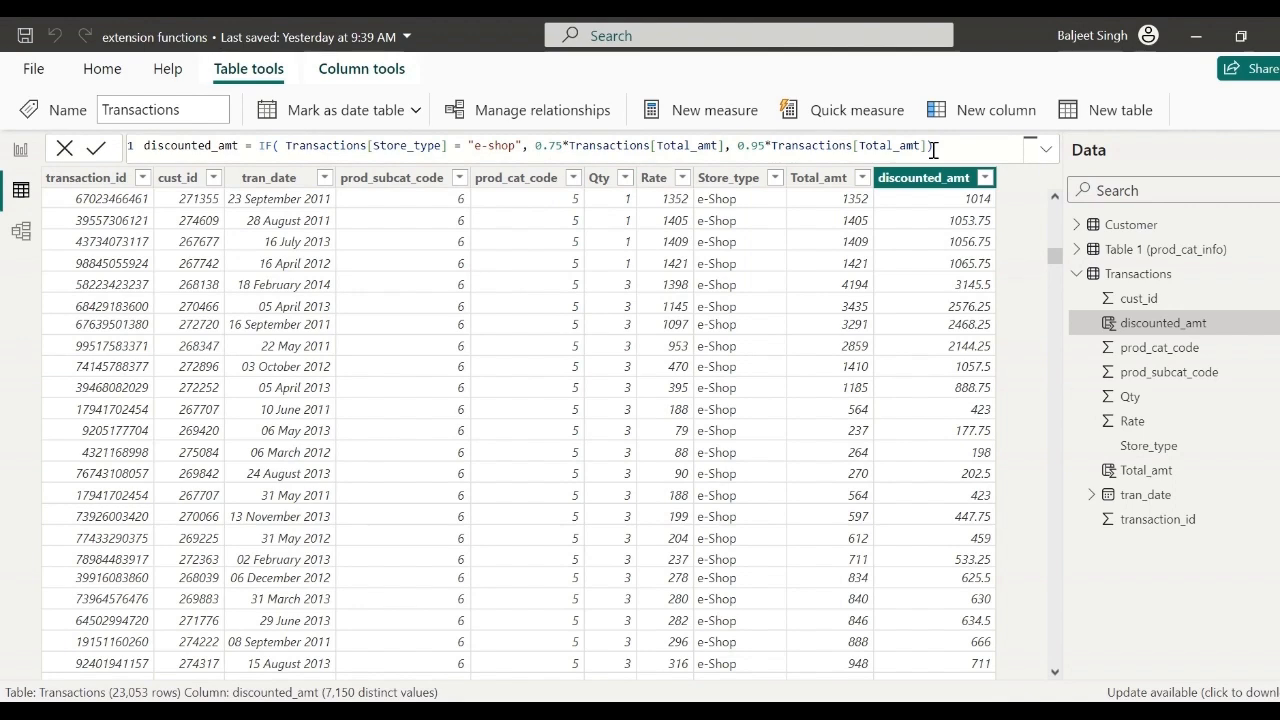
{"action": "left_click_drag", "start_coordinate": [933, 147], "coordinate": [287, 145]}
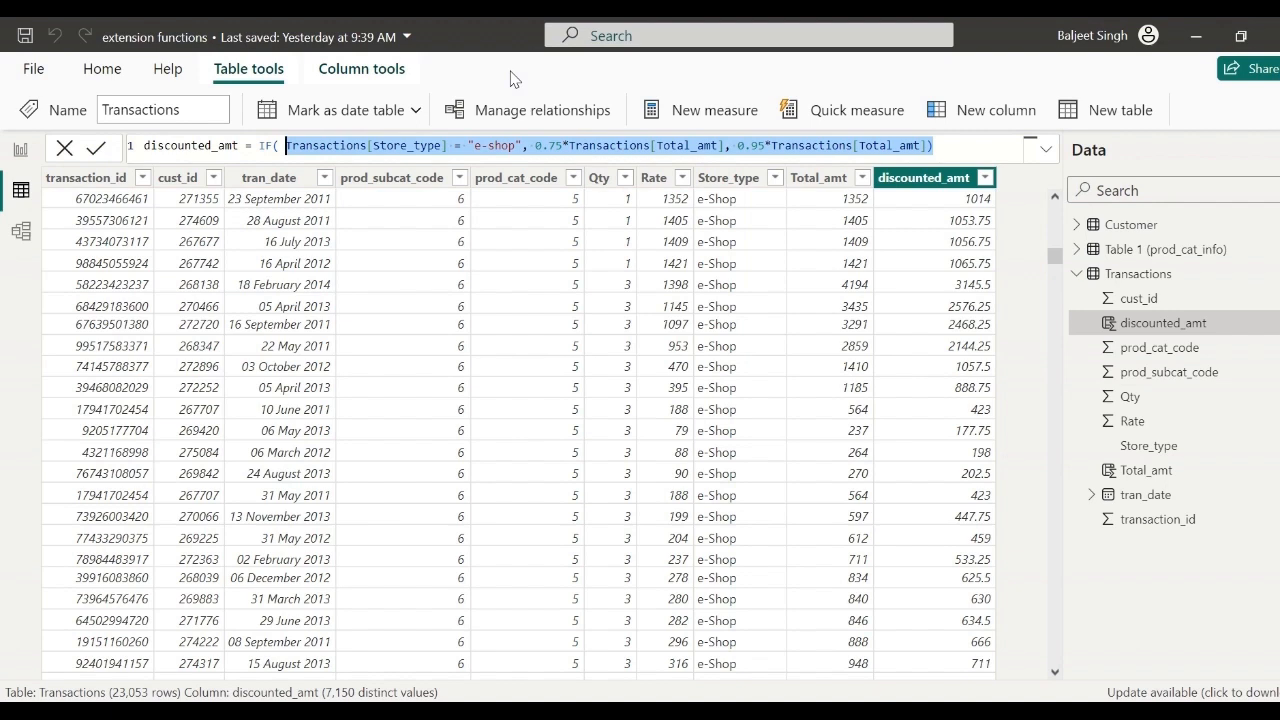
{"action": "left_click", "coordinate": [697, 114]}
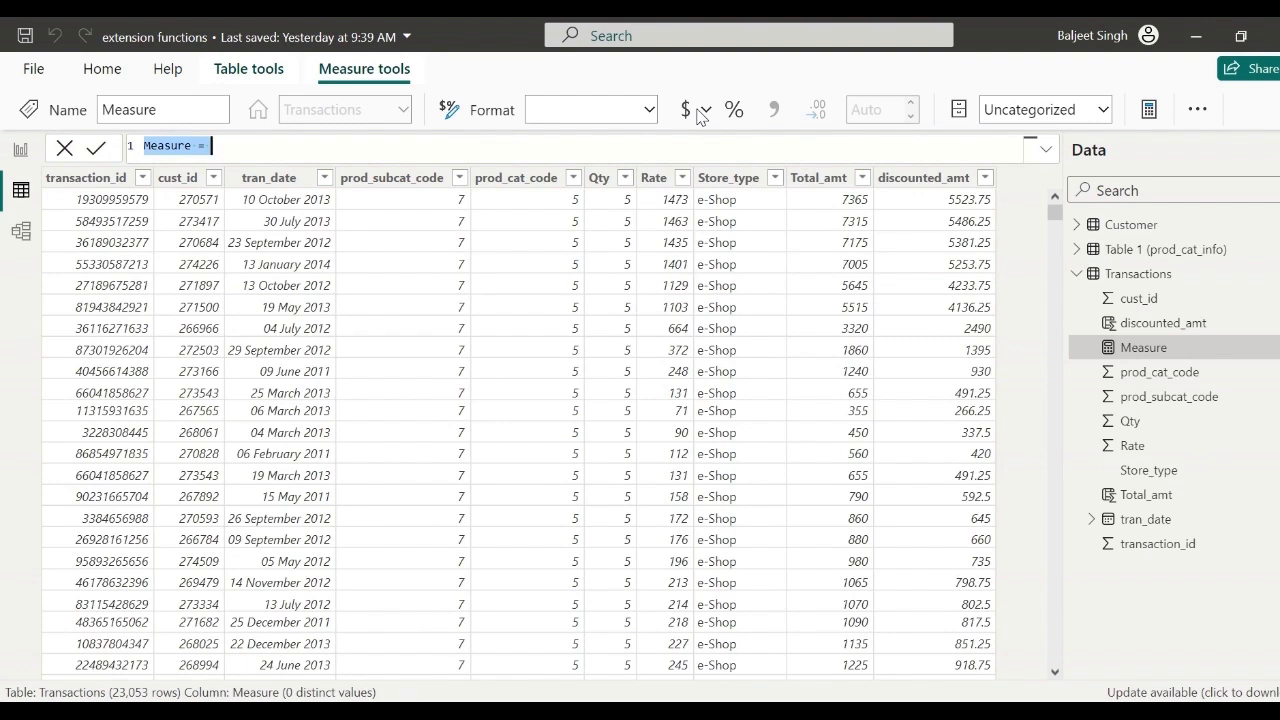
{"action": "left_click", "coordinate": [195, 145]}
{"action": "type", "text": "SUM "}
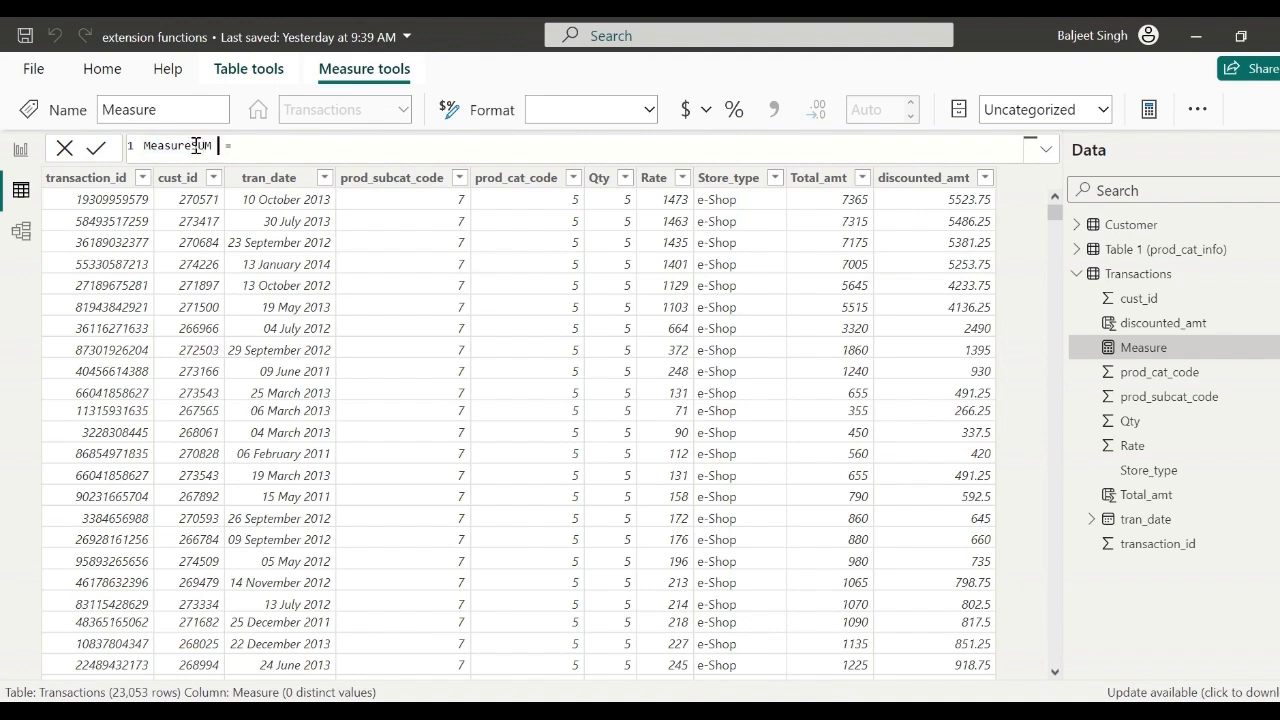
{"action": "type", "text": "of discounted amts"}
{"action": "double_click", "coordinate": [193, 145]}
{"action": "left_click", "coordinate": [193, 145]}
{"action": "key", "text": "BackSpace"}
{"action": "key", "text": "BackSpace"}
{"action": "key", "text": "BackSpace"}
{"action": "key", "text": "BackSpace"}
{"action": "key", "text": "BackSpace"}
{"action": "key", "text": "BackSpace"}
{"action": "key", "text": "BackSpace"}
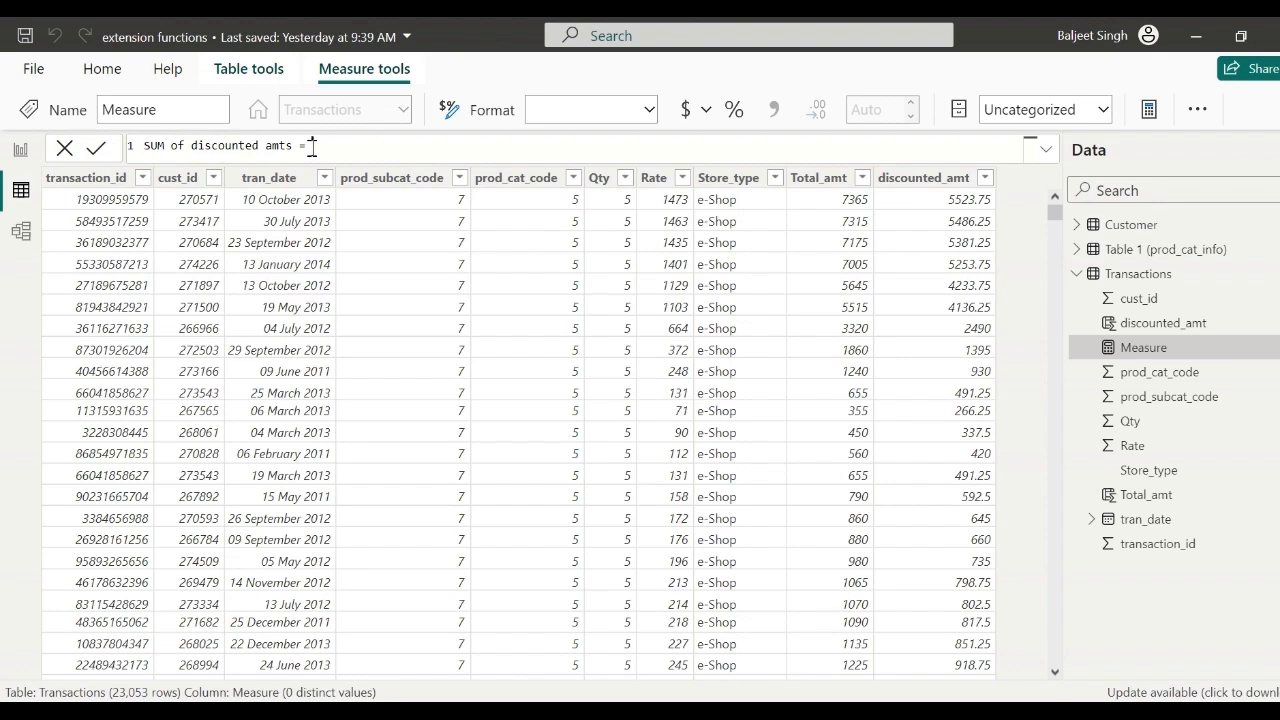
Begin the measure's formula with the SUMX function, using Transactions as its table argument.
{"action": "type", "text": "SUM"}
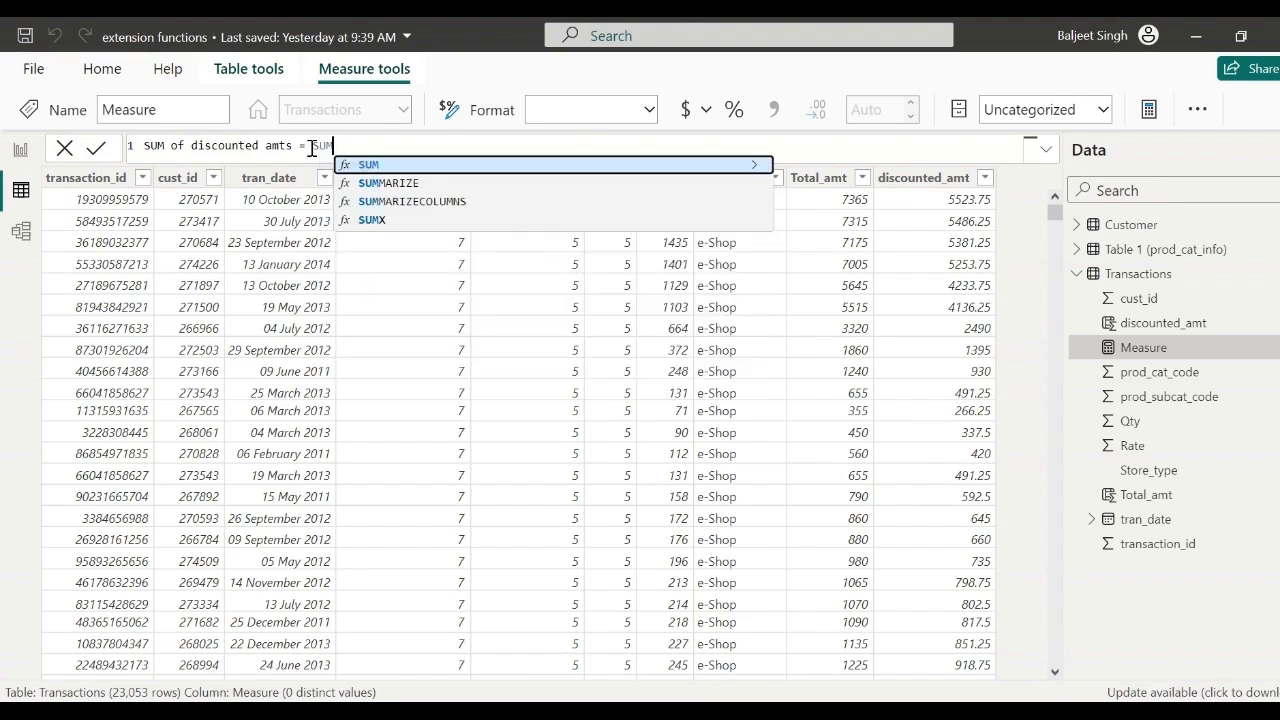
{"action": "left_click", "coordinate": [388, 220]}
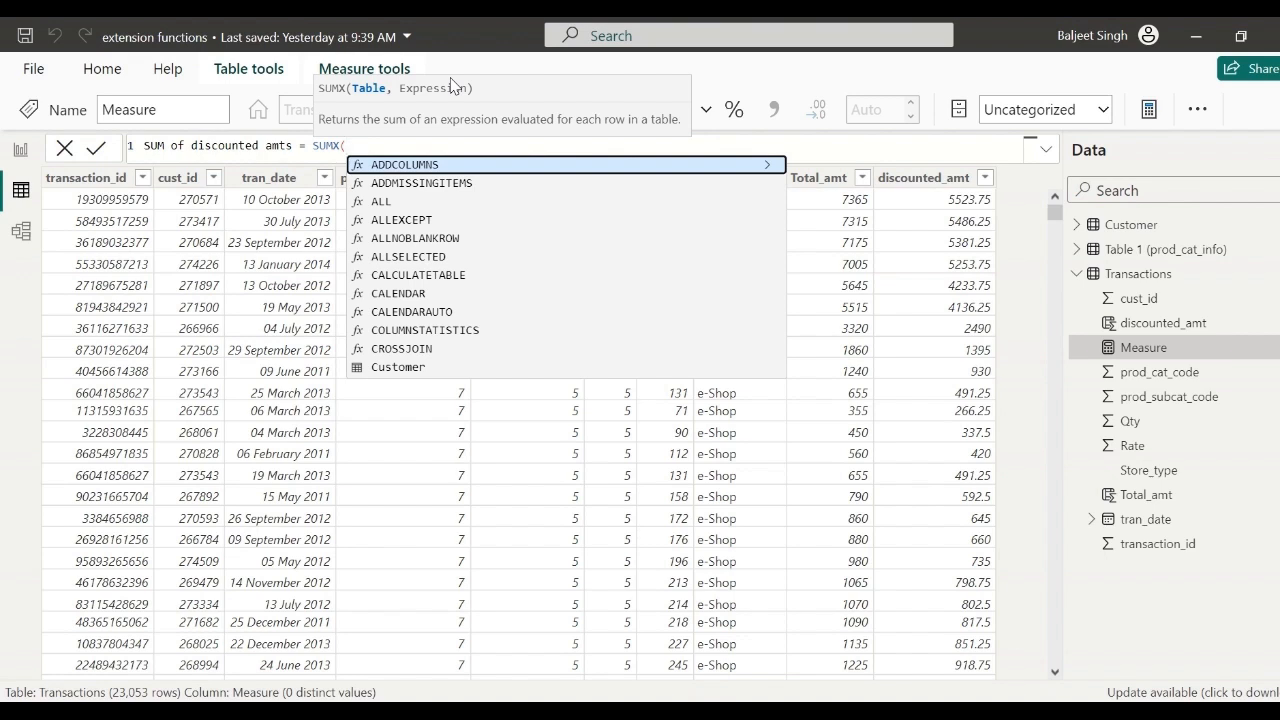
{"action": "type", "text": "t"}
{"action": "key", "text": "BackSpace"}
{"action": "type", "text": "Tr"}
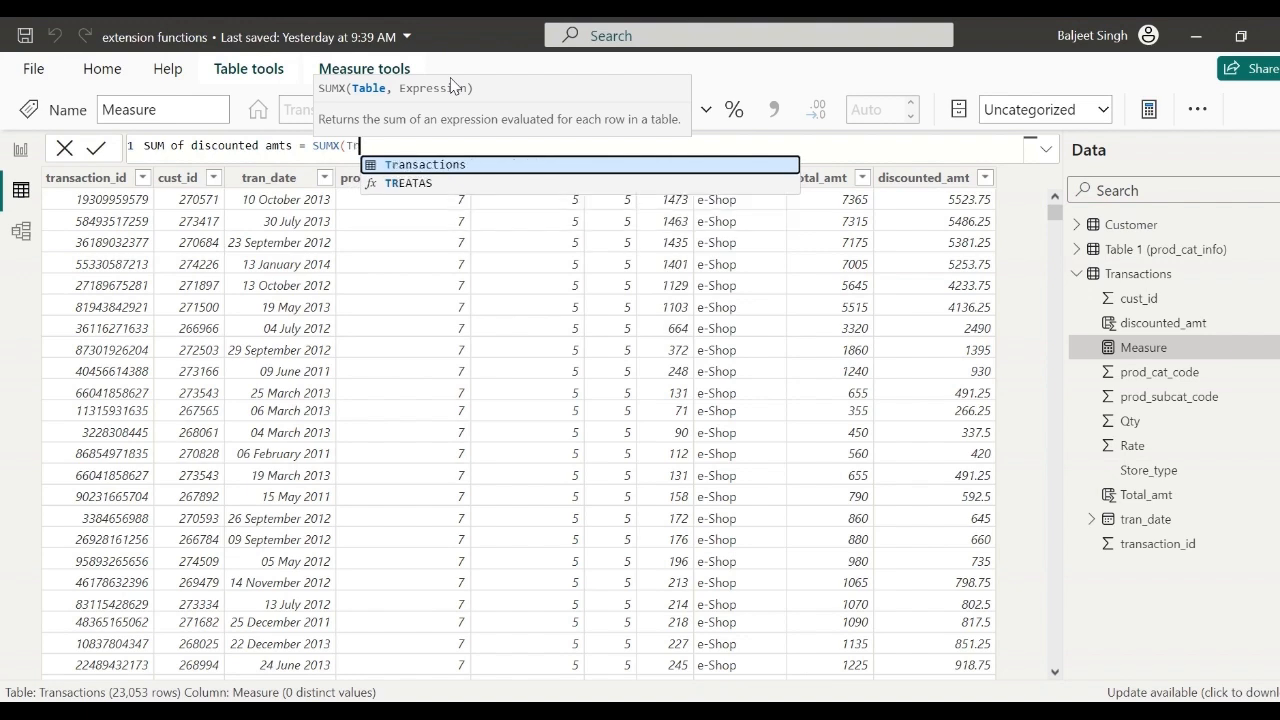
{"action": "left_click", "coordinate": [432, 166]}
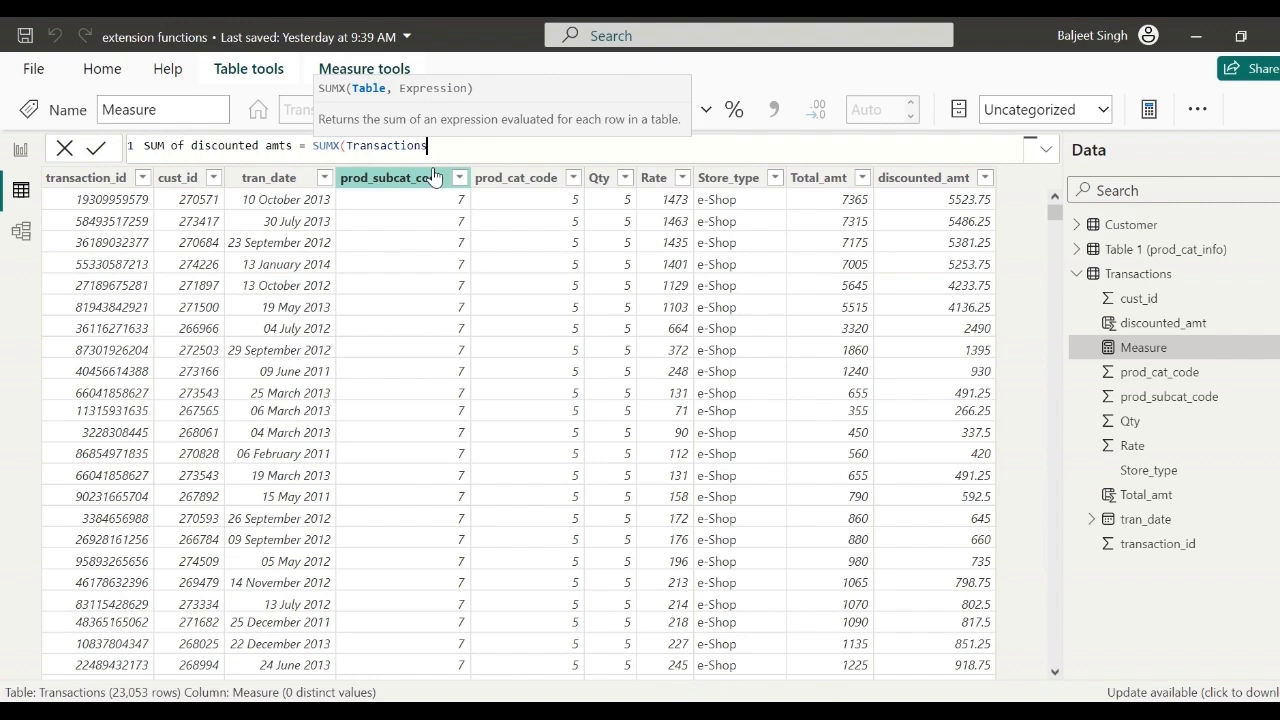
{"action": "type", "text": ","}
{"action": "type", "text": "https://www.youtube.com/watch?v=GvQd_uXD994&t=29s"}
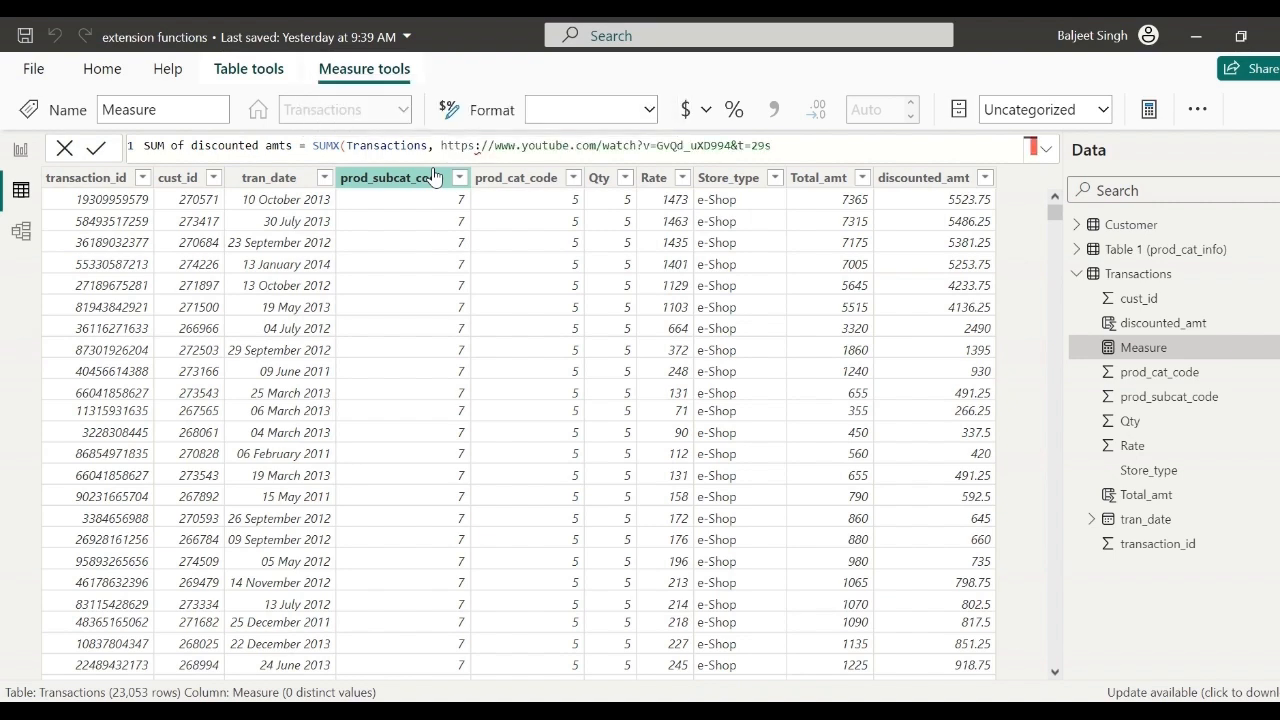
{"action": "key", "text": "BackSpace"}
{"action": "key", "text": "BackSpace"}
{"action": "key", "text": "BackSpace"}
{"action": "key", "text": "BackSpace"}
{"action": "key", "text": "BackSpace"}
{"action": "key", "text": "BackSpace"}
{"action": "key", "text": "BackSpace"}
{"action": "key", "text": "BackSpace"}
{"action": "key", "text": "BackSpace"}
{"action": "key", "text": "BackSpace"}
{"action": "key", "text": "BackSpace"}
{"action": "key", "text": "BackSpace"}
{"action": "key", "text": "BackSpace"}
{"action": "key", "text": "BackSpace"}
{"action": "key", "text": "BackSpace"}
{"action": "key", "text": "BackSpace"}
{"action": "key", "text": "BackSpace"}
{"action": "key", "text": "BackSpace"}
{"action": "key", "text": "BackSpace"}
{"action": "key", "text": "BackSpace"}
{"action": "key", "text": "BackSpace"}
{"action": "key", "text": "BackSpace"}
{"action": "key", "text": "BackSpace"}
{"action": "key", "text": "BackSpace"}
{"action": "key", "text": "BackSpace"}
{"action": "key", "text": "BackSpace"}
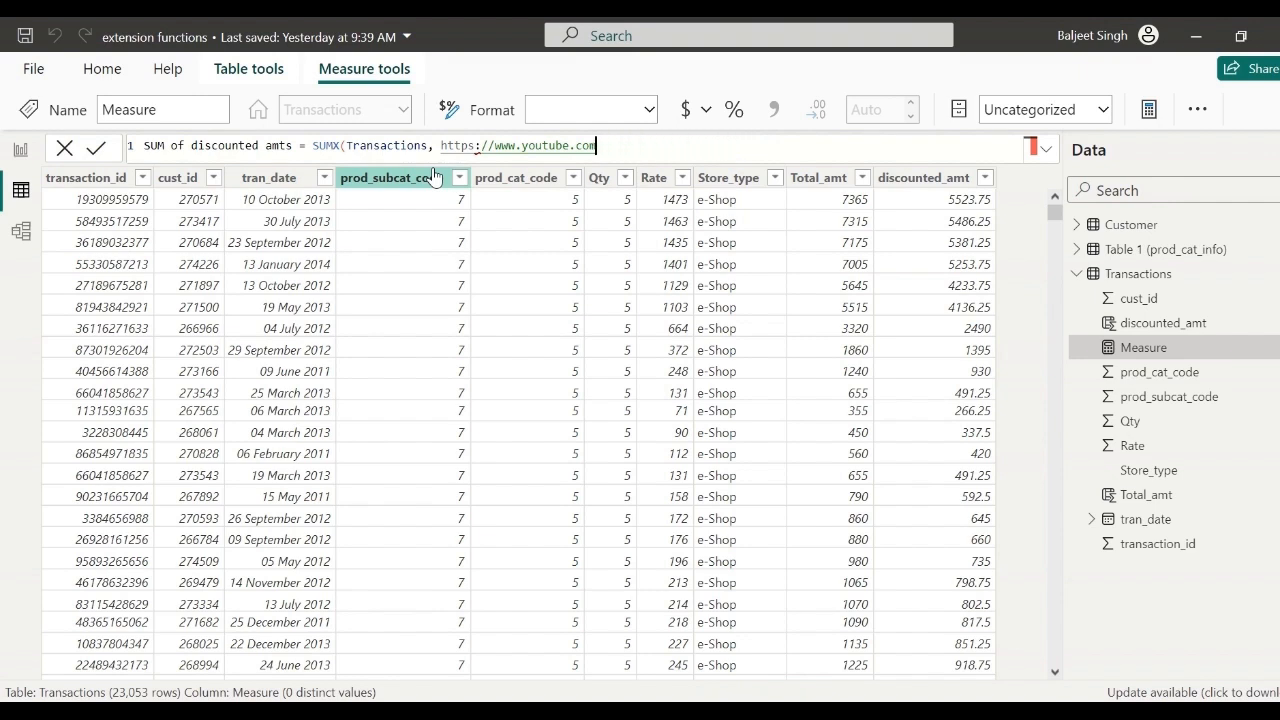
{"action": "key", "text": "BackSpace"}
{"action": "key", "text": "BackSpace"}
{"action": "key", "text": "BackSpace"}
{"action": "key", "text": "BackSpace"}
{"action": "key", "text": "BackSpace"}
{"action": "key", "text": "BackSpace"}
{"action": "key", "text": "BackSpace"}
{"action": "key", "text": "BackSpace"}
{"action": "key", "text": "BackSpace"}
{"action": "key", "text": "BackSpace"}
{"action": "key", "text": "BackSpace"}
{"action": "key", "text": "BackSpace"}
{"action": "key", "text": "BackSpace"}
{"action": "key", "text": "BackSpace"}
{"action": "key", "text": "BackSpace"}
{"action": "key", "text": "BackSpace"}
{"action": "key", "text": "BackSpace"}
{"action": "key", "text": "BackSpace"}
{"action": "key", "text": "BackSpace"}
{"action": "key", "text": "BackSpace"}
{"action": "key", "text": "BackSpace"}
{"action": "key", "text": "BackSpace"}
{"action": "key", "text": "BackSpace"}
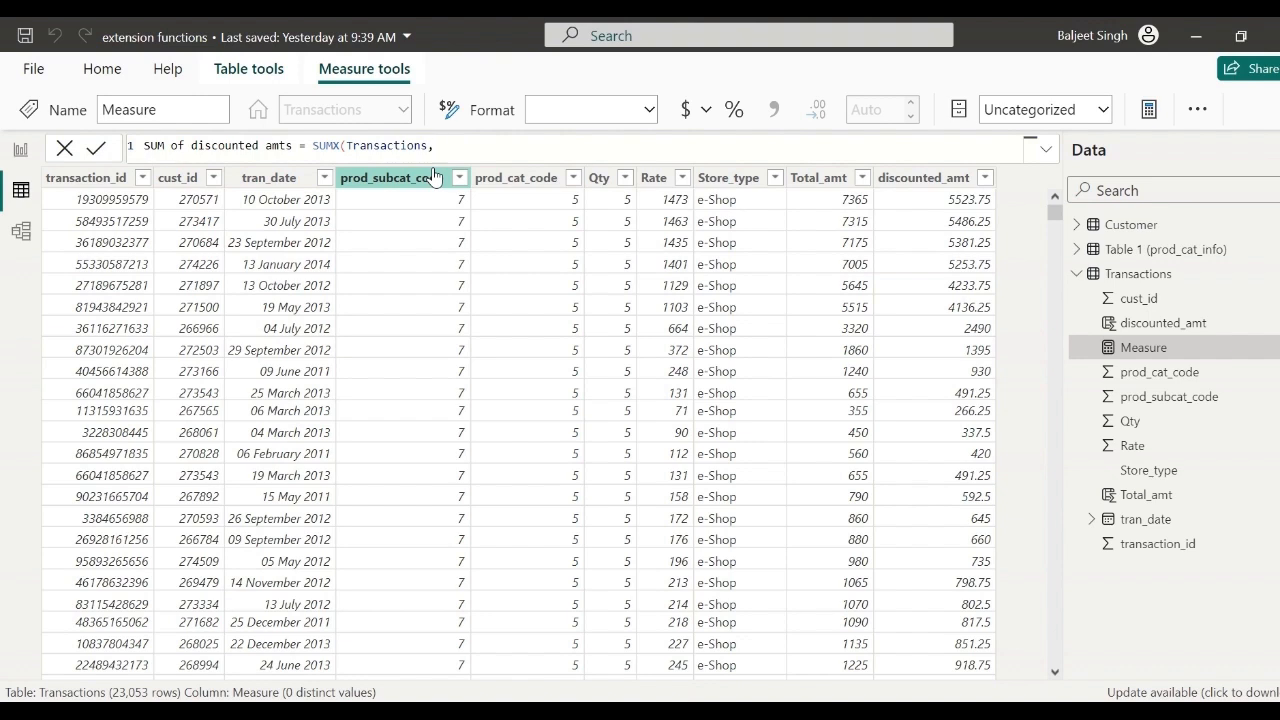
Start the SUMX expression with an IF function testing whether Transactions[Store_type] == "e-shop".
{"action": "type", "text": "IF"}
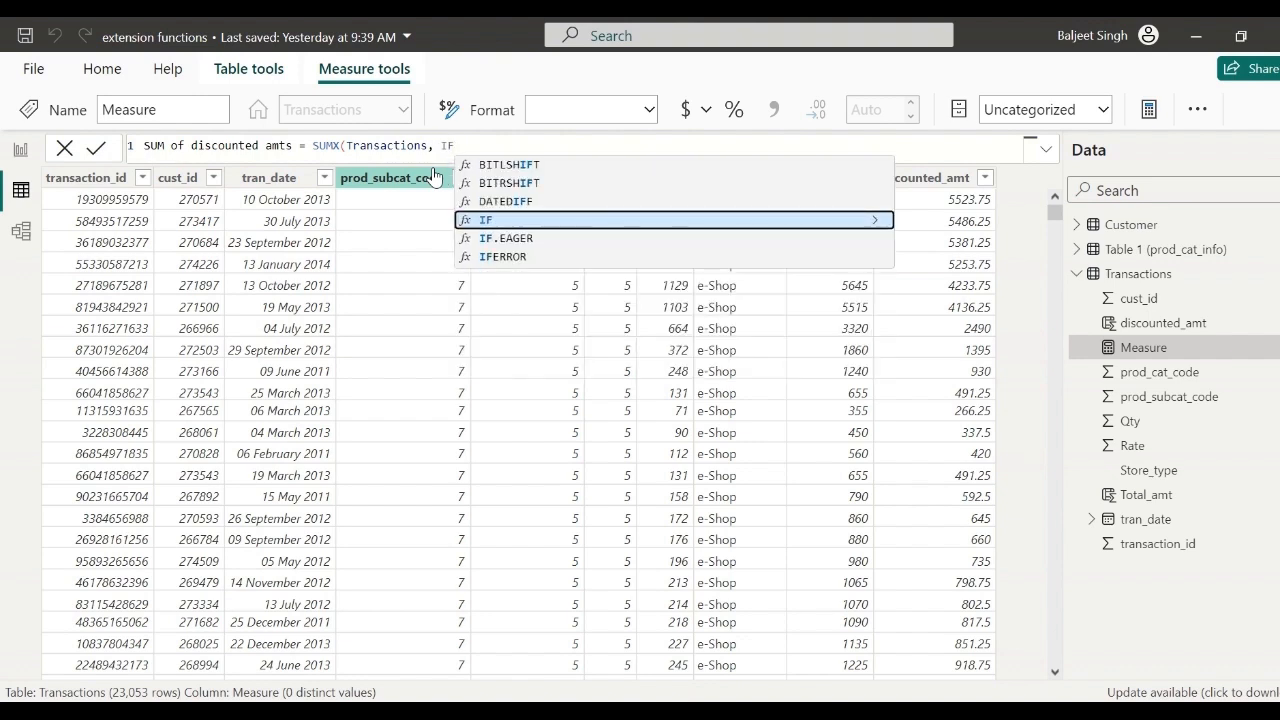
{"action": "type", "text": "("}
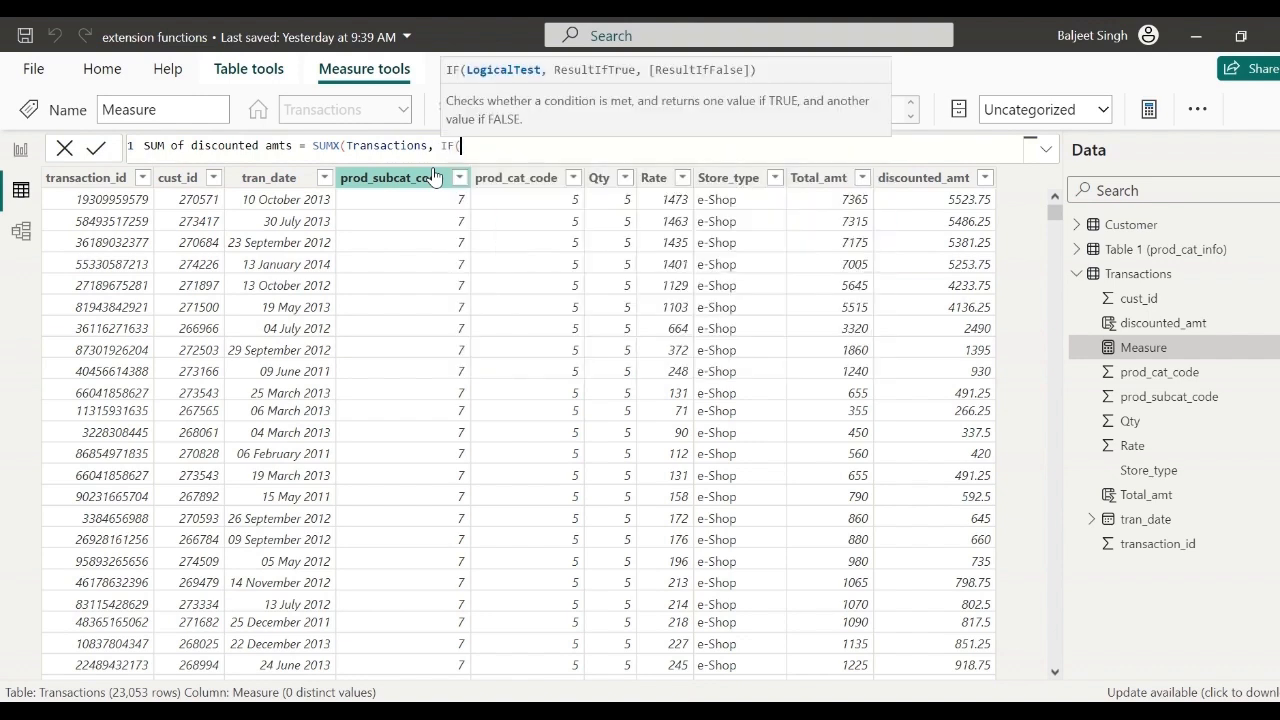
{"action": "type", "text": "t"}
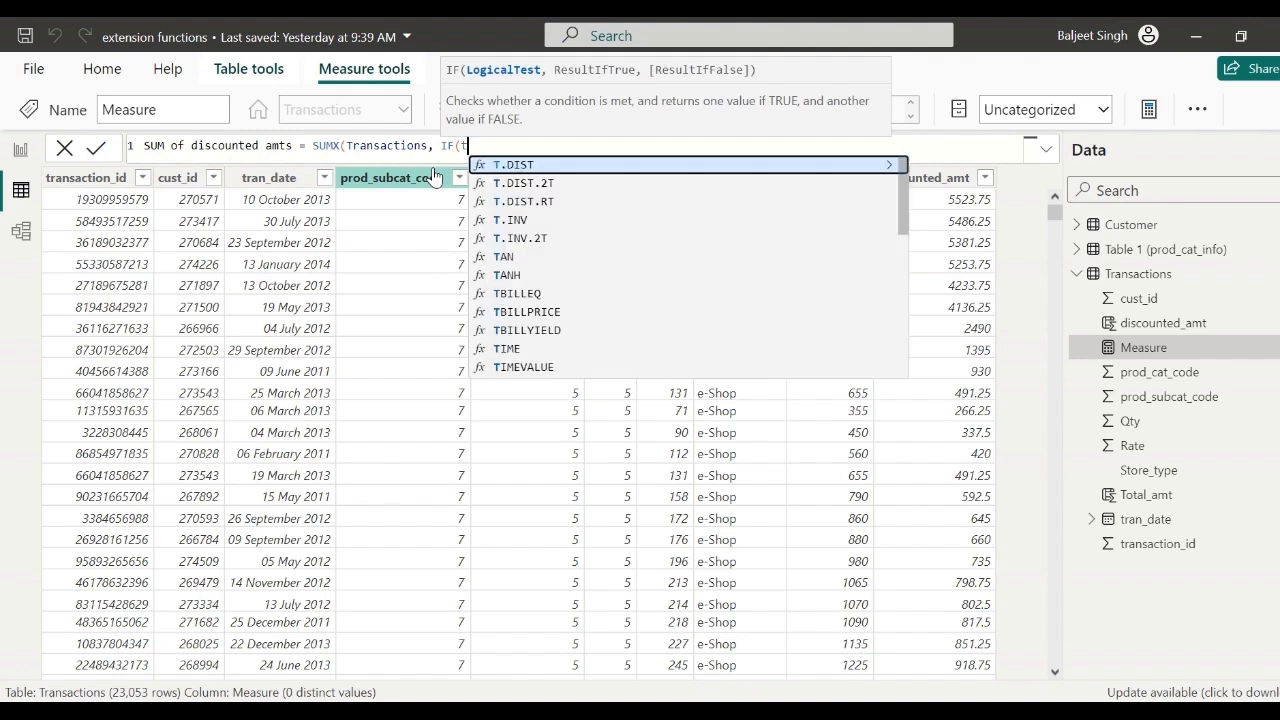
{"action": "type", "text": "r"}
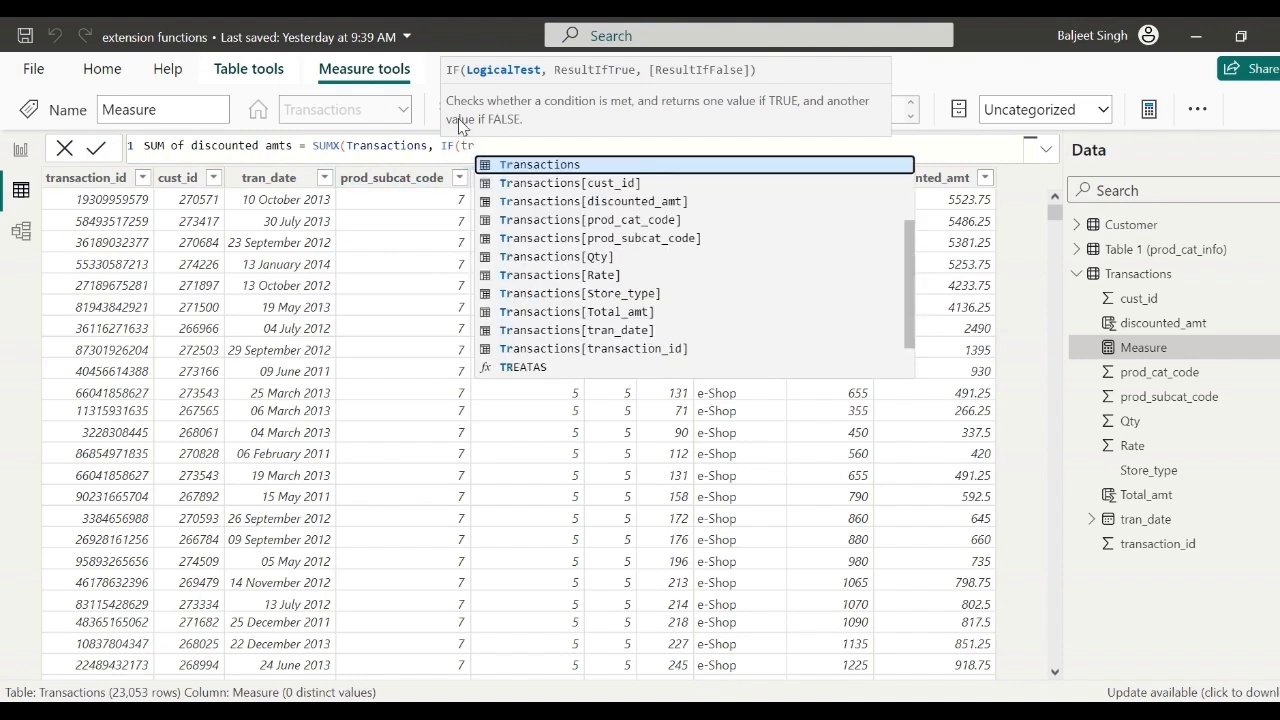
{"action": "left_click", "coordinate": [625, 293]}
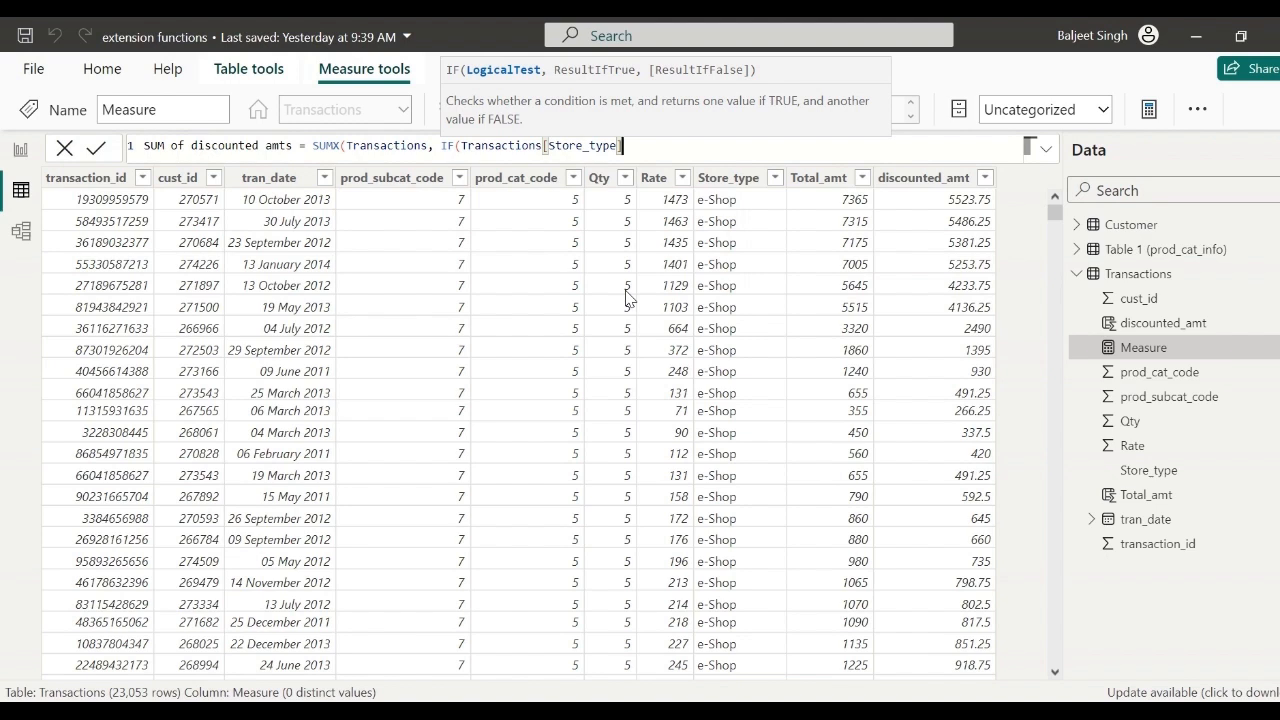
{"action": "type", "text": "== \"e-shop\", "}
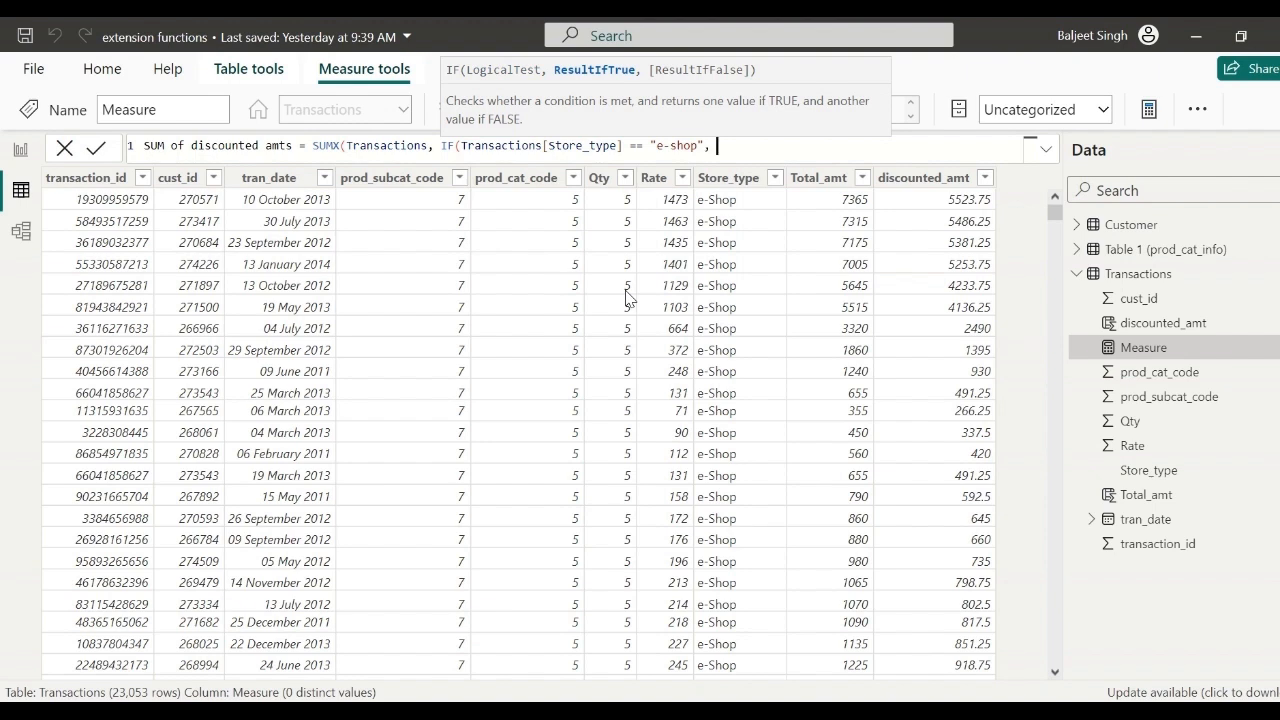
Set the IF function's true result to Transactions[Total_amt]*0.75 and open its false-result argument.
{"action": "type", "text": "T"}
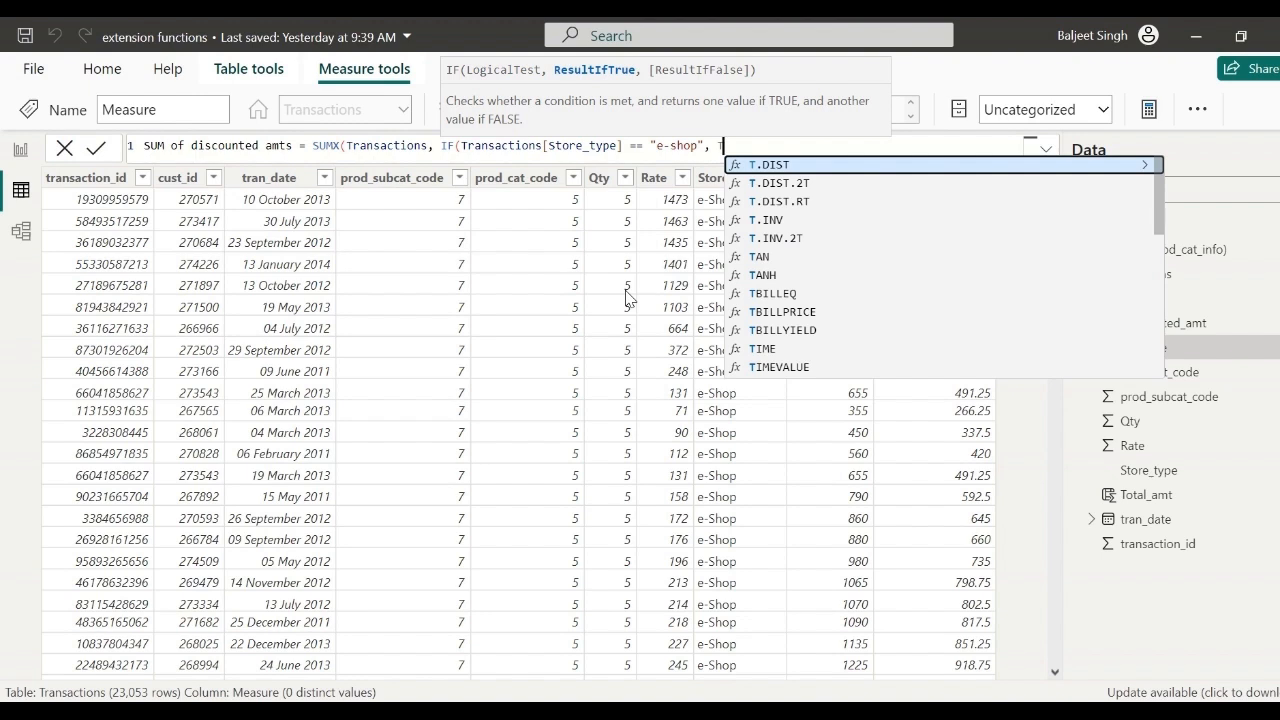
{"action": "type", "text": "r"}
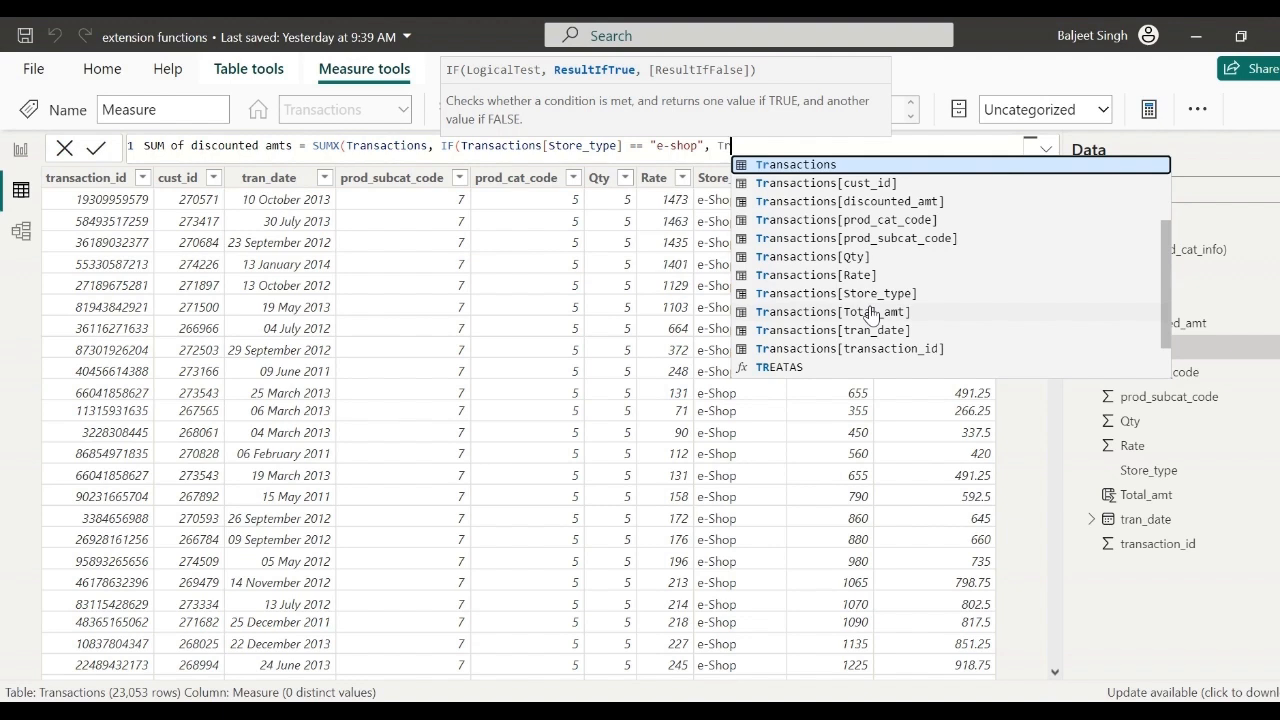
{"action": "left_click", "coordinate": [872, 314]}
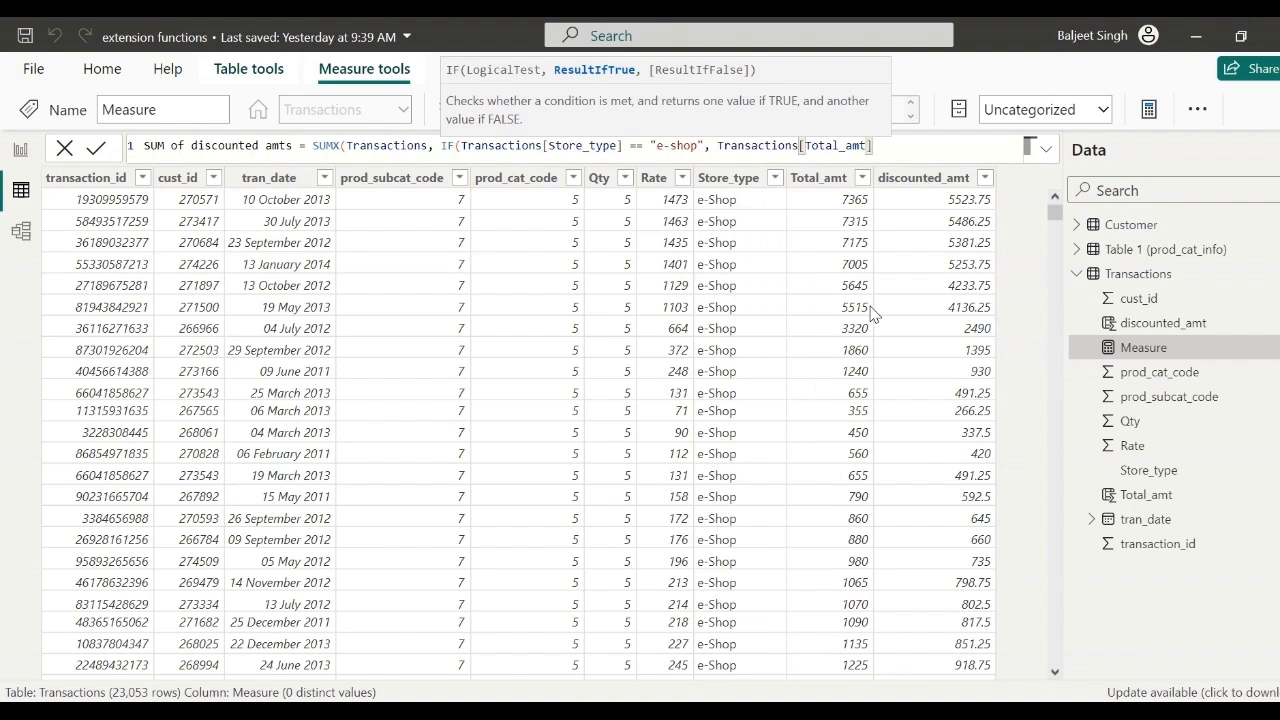
{"action": "type", "text": "*0.75"}
{"action": "type", "text": ","}
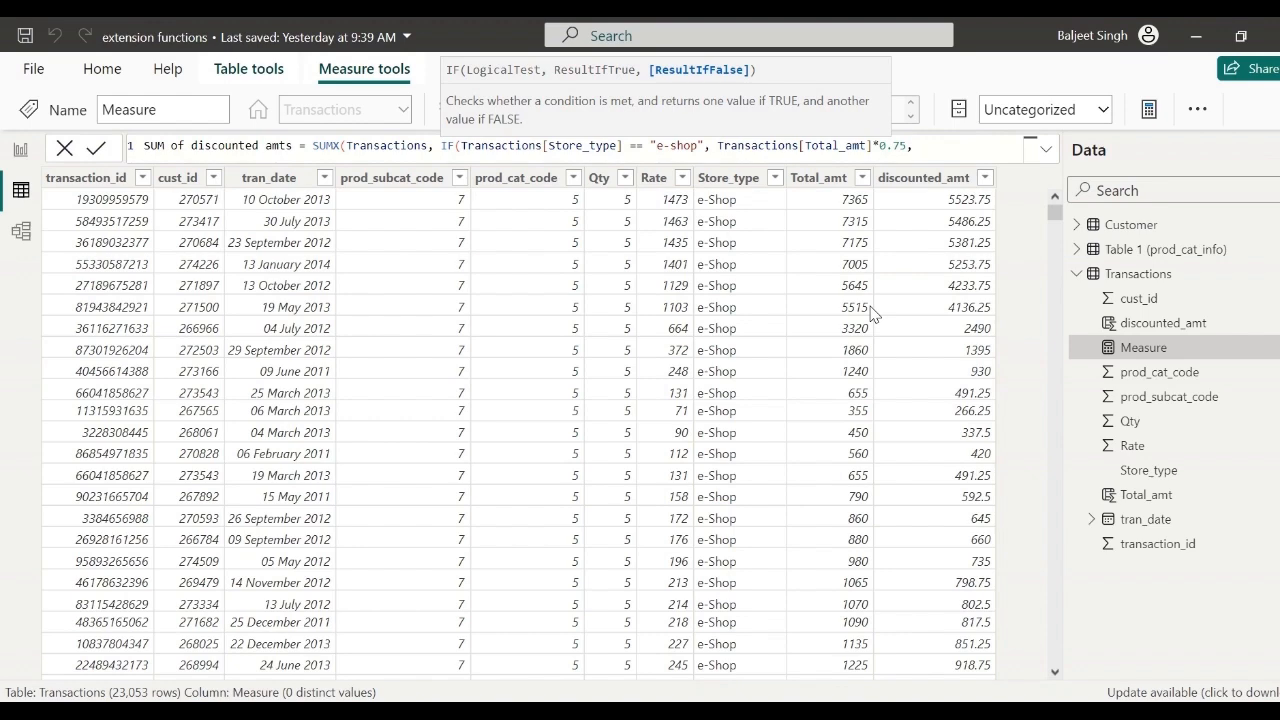
Set the IF function's false result to Transactions[Total_amt]*0.95, then close both functions and commit the measure.
{"action": "type", "text": "Tr"}
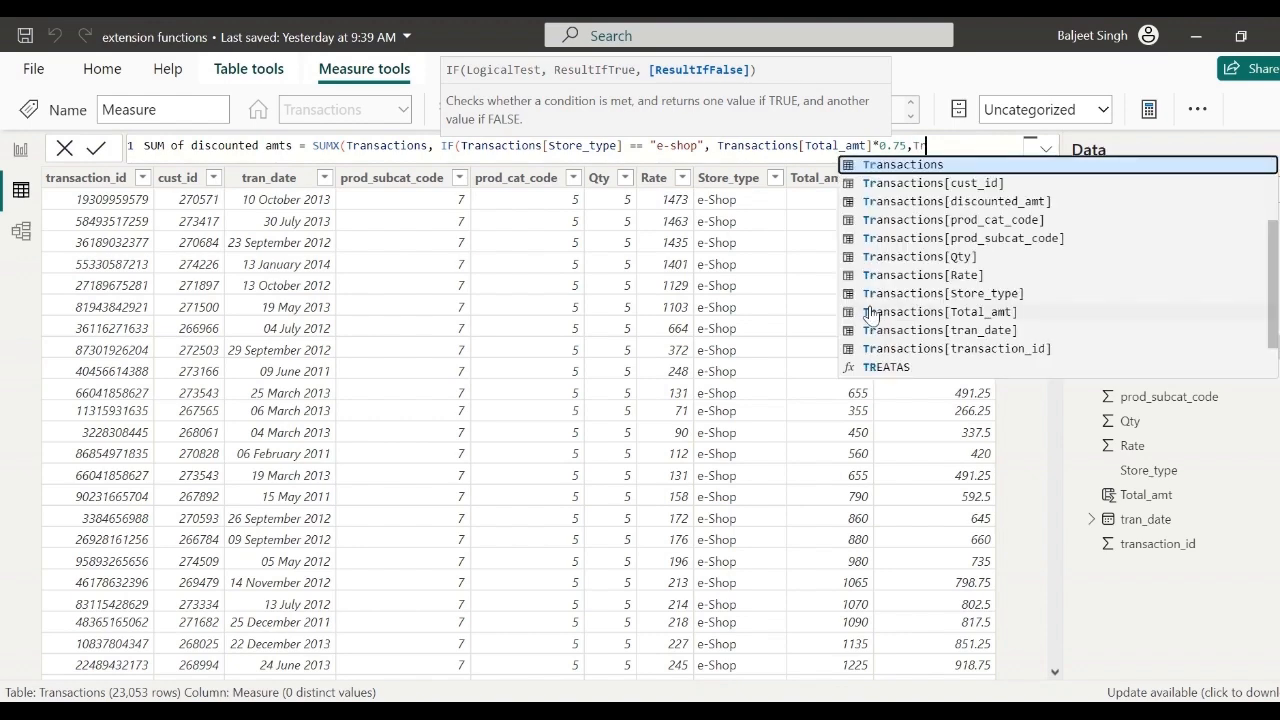
{"action": "left_click", "coordinate": [917, 316]}
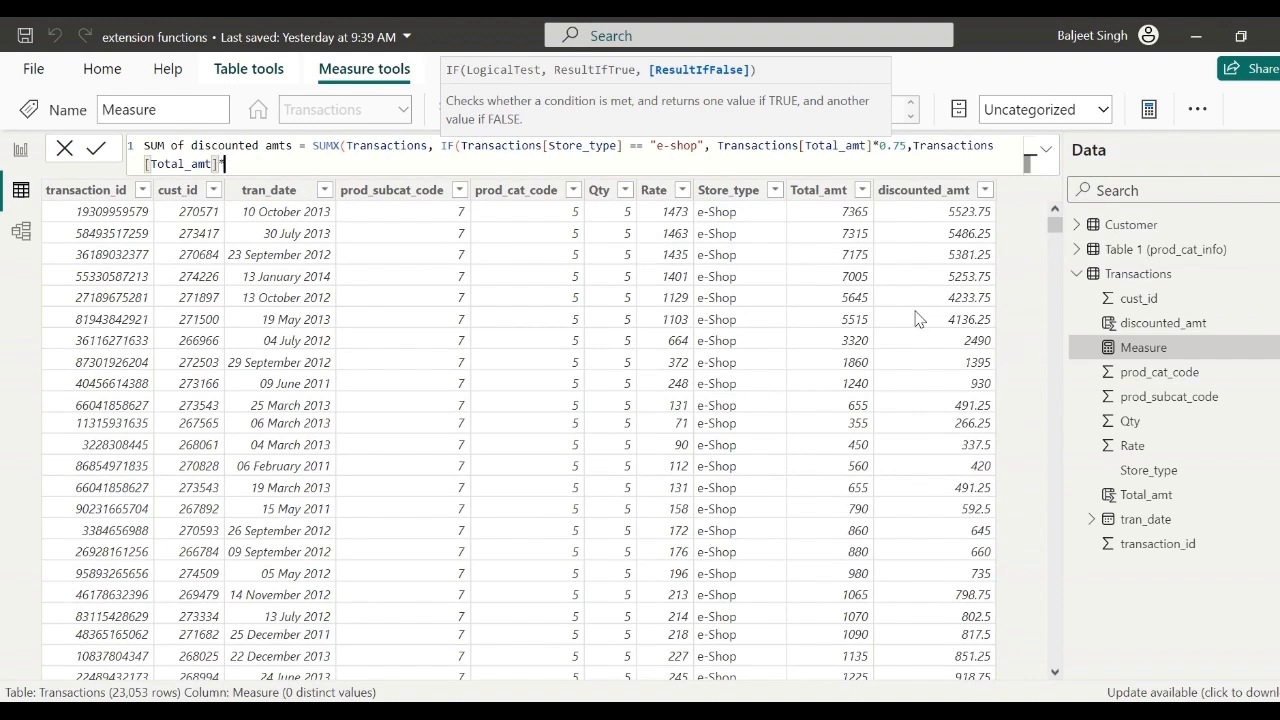
{"action": "type", "text": "*0.95"}
{"action": "type", "text": "))"}
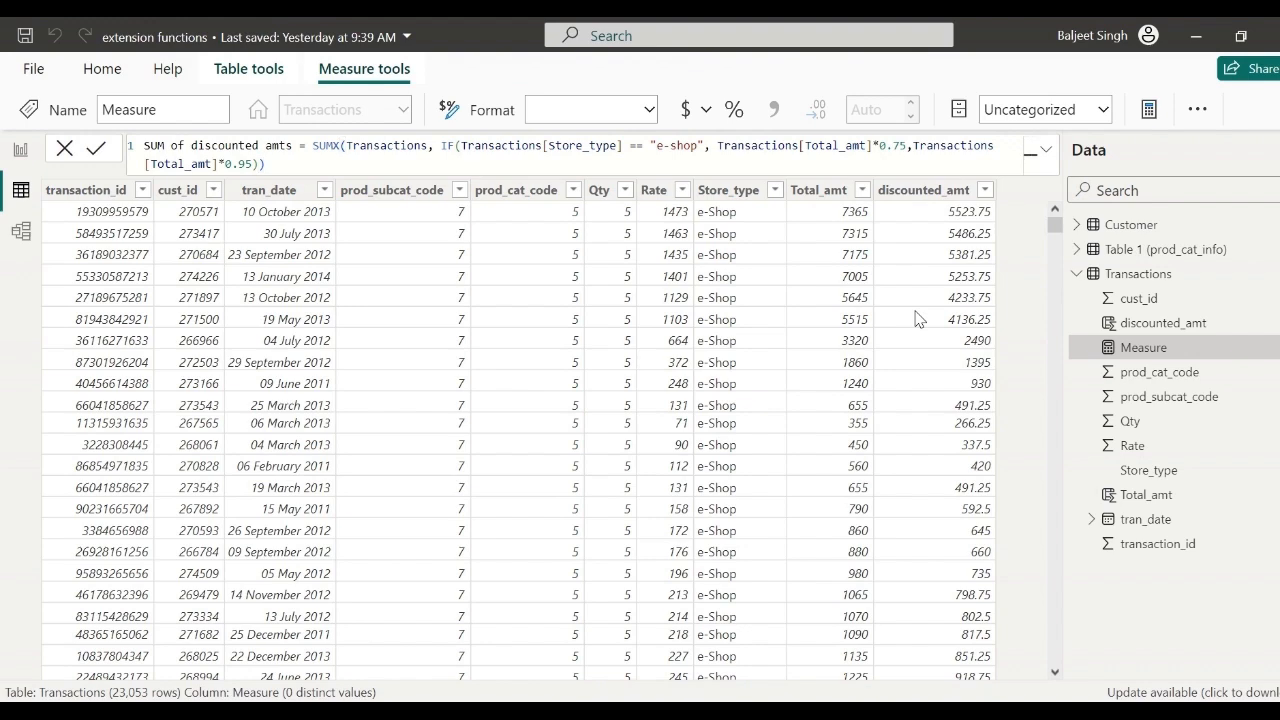
{"action": "key", "text": "Return"}
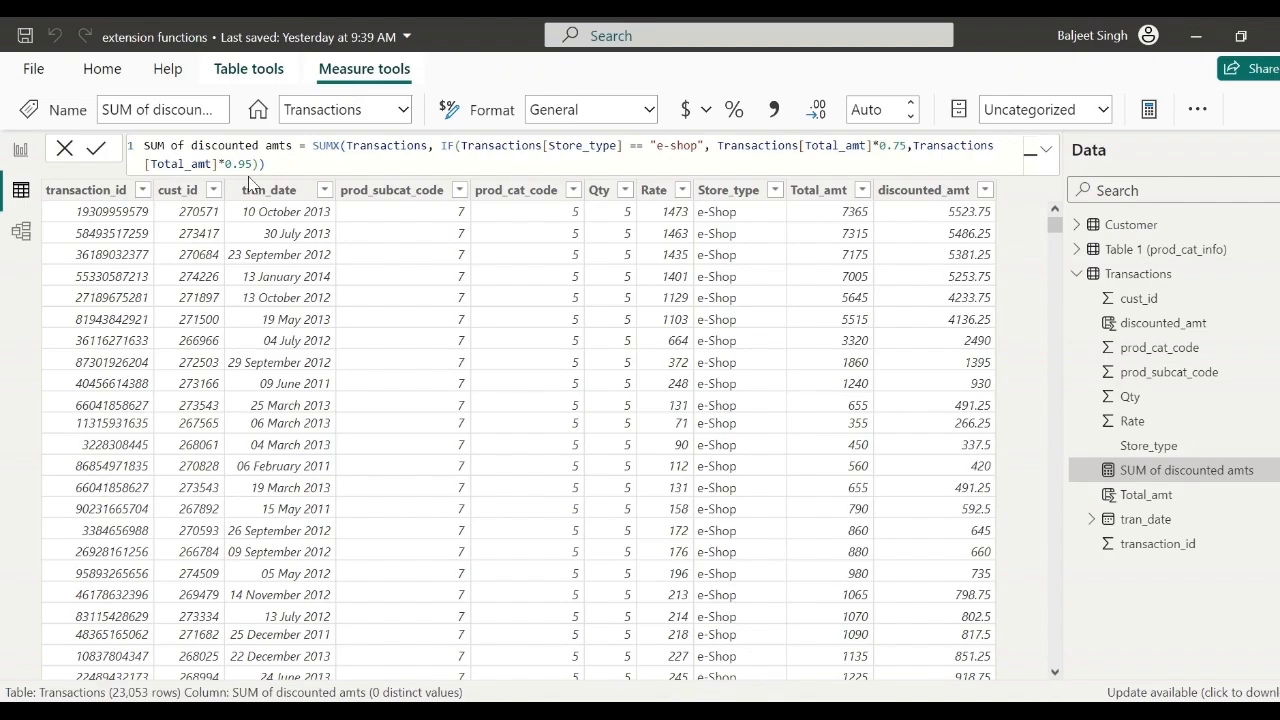
Return to the report page and set the font size of the store-type table's values to 14.
{"action": "left_click", "coordinate": [21, 157]}
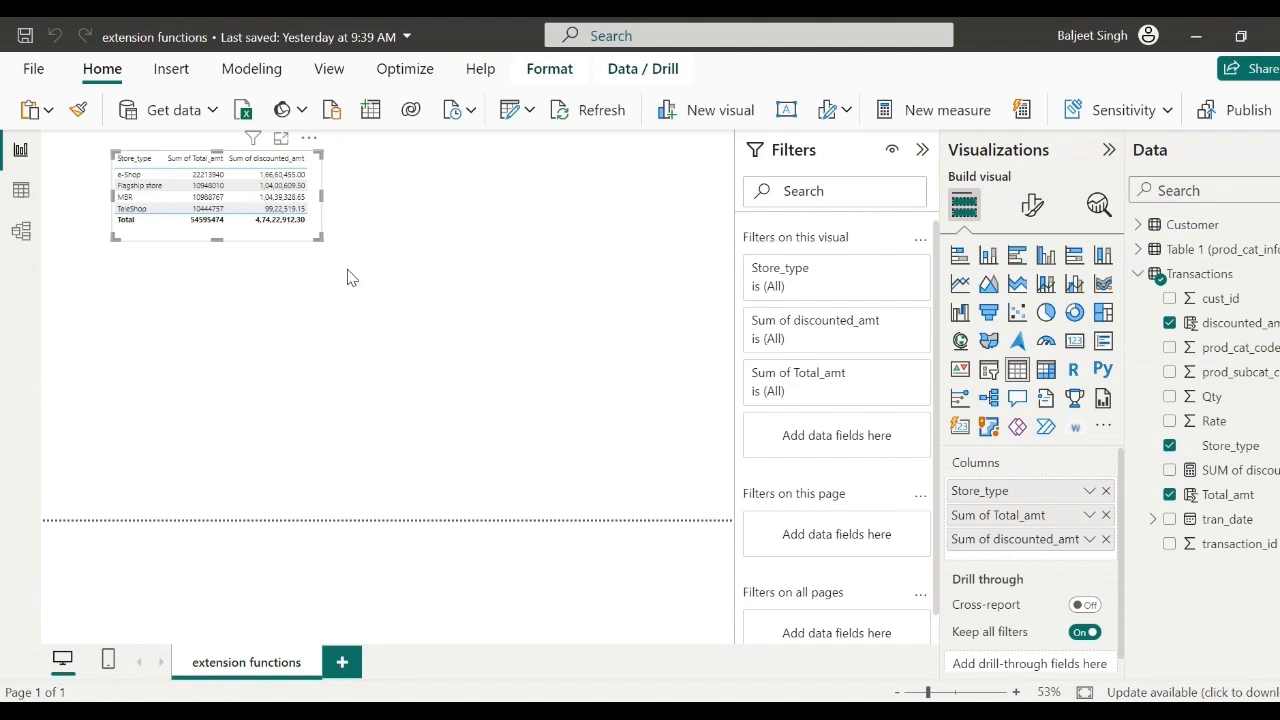
{"action": "left_click", "coordinate": [1033, 208]}
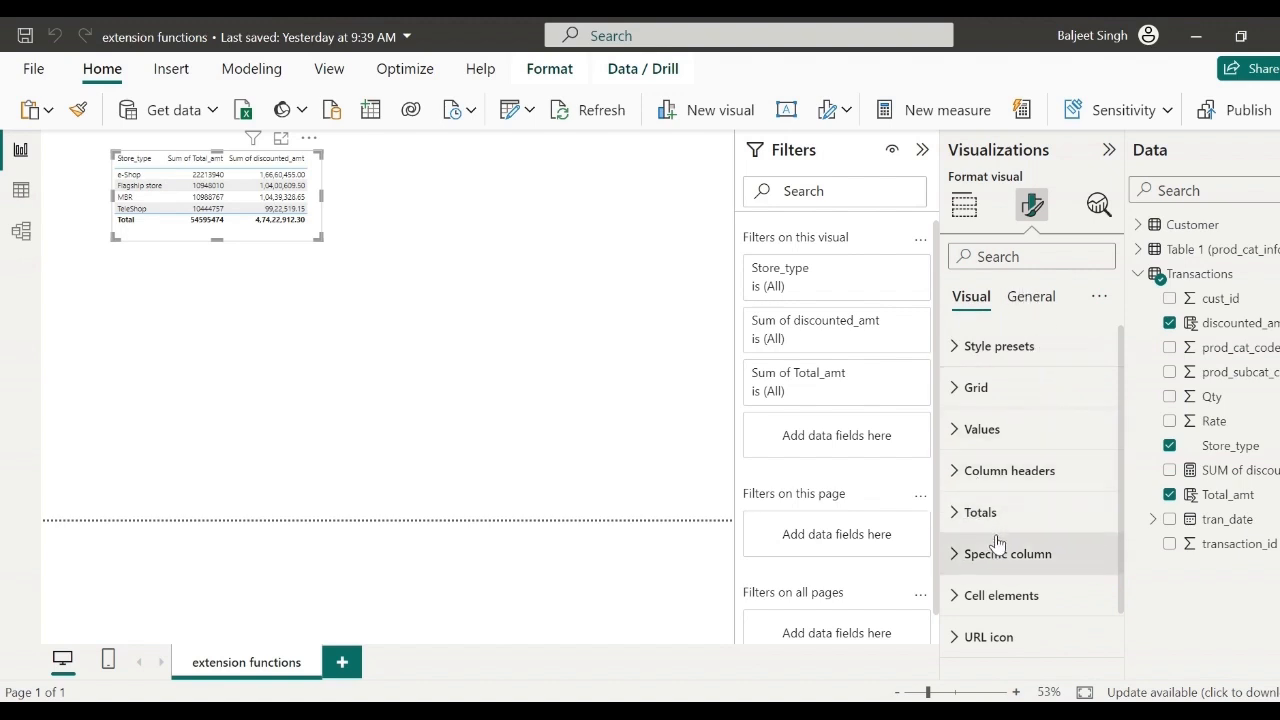
{"action": "left_click", "coordinate": [955, 429]}
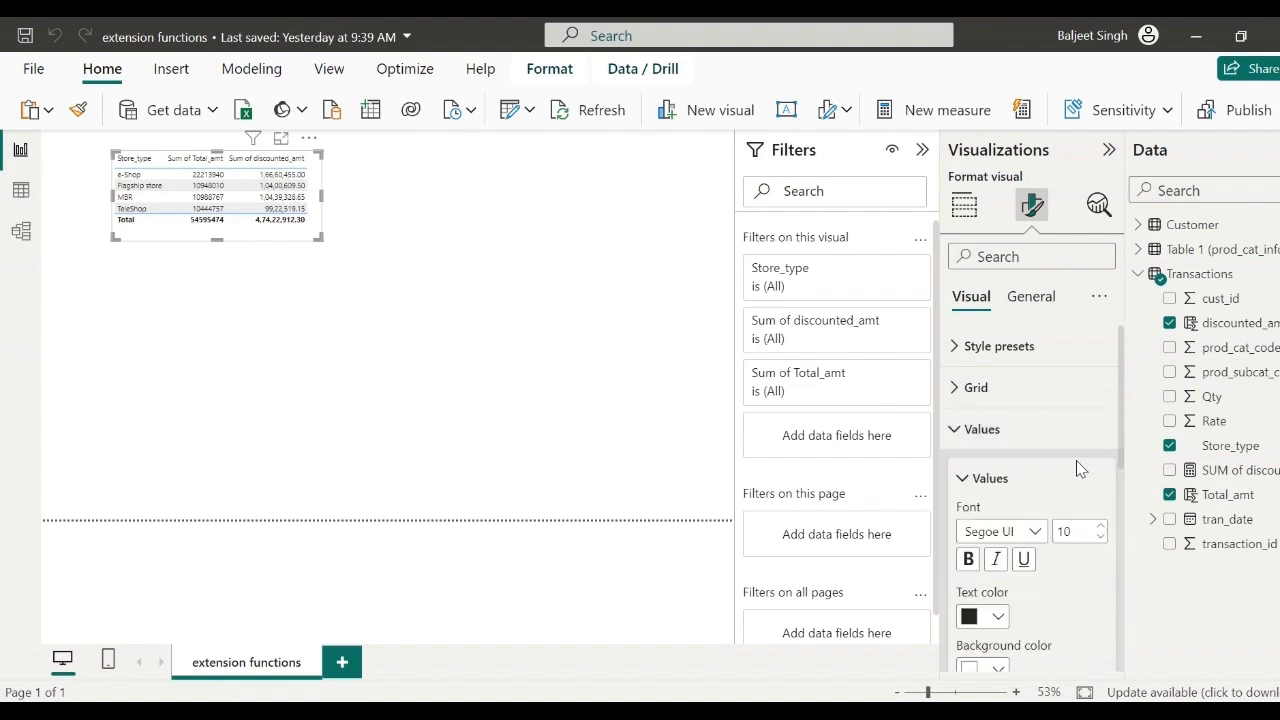
{"action": "mouse_move", "coordinate": [1120, 445]}
{"action": "left_mouse_down"}
{"action": "mouse_move", "coordinate": [1120, 594]}
{"action": "mouse_move", "coordinate": [1118, 463]}
{"action": "left_mouse_up"}
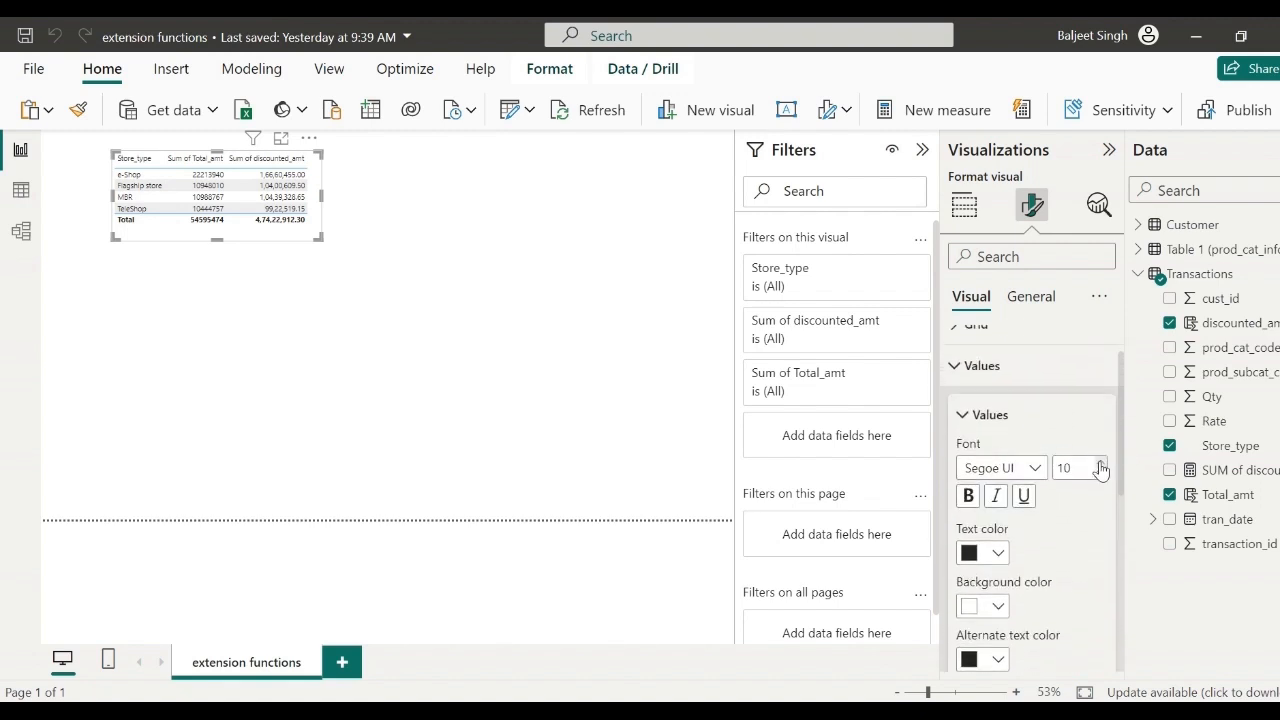
{"action": "left_click", "coordinate": [1100, 466]}
{"action": "left_click", "coordinate": [1100, 466]}
{"action": "left_click", "coordinate": [1100, 466]}
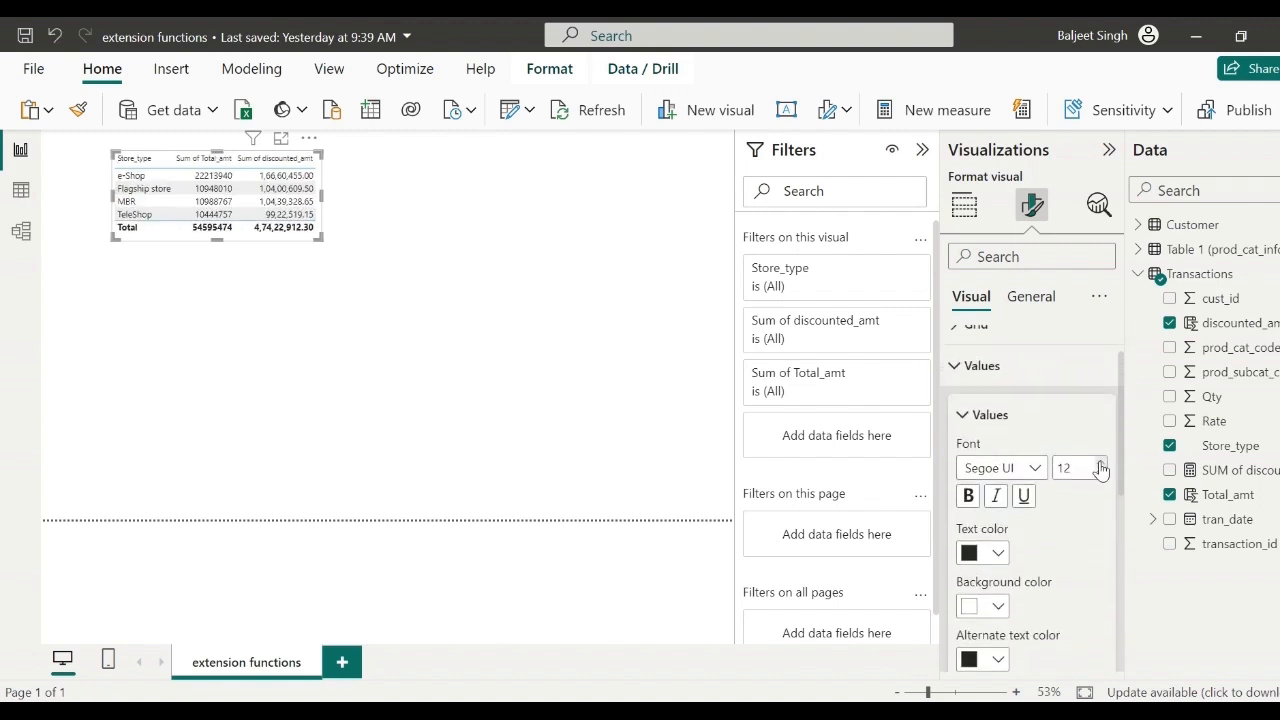
{"action": "left_click", "coordinate": [1100, 466]}
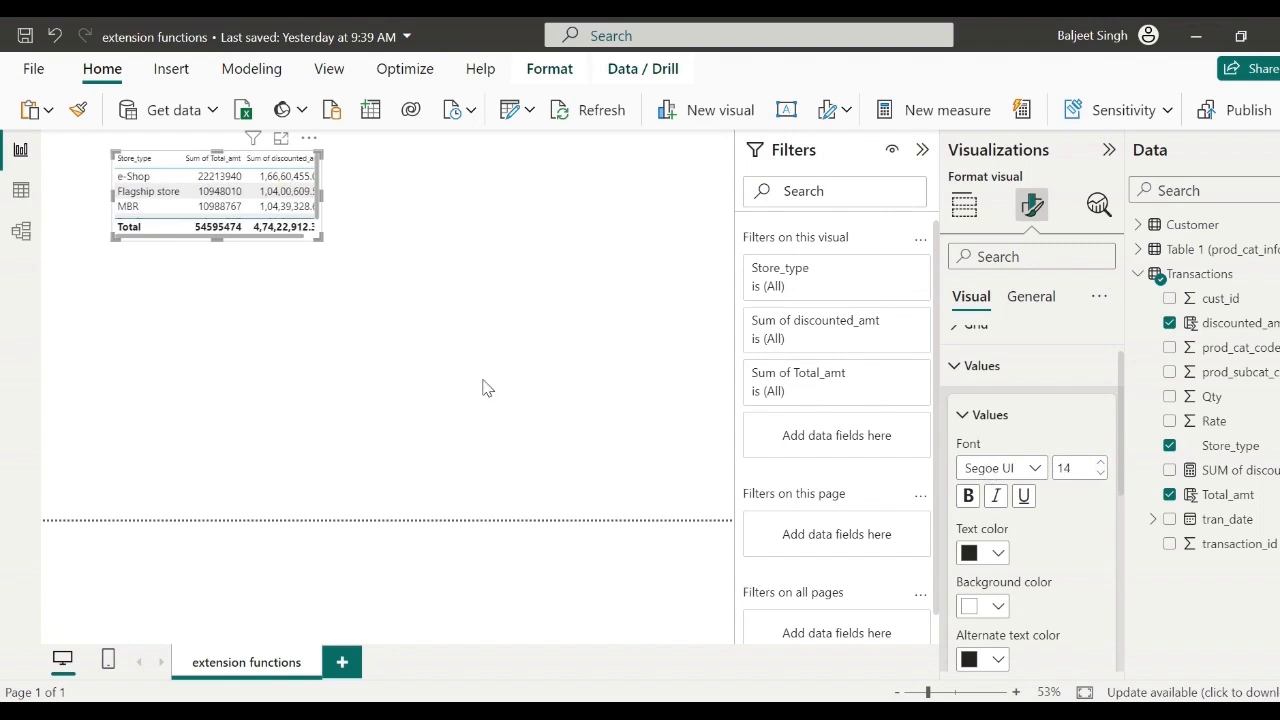
Enlarge the table visual to fit all its rows and columns, move it to the report page's upper-left corner, and deselect it.
{"action": "left_click_drag", "start_coordinate": [318, 236], "coordinate": [337, 262]}
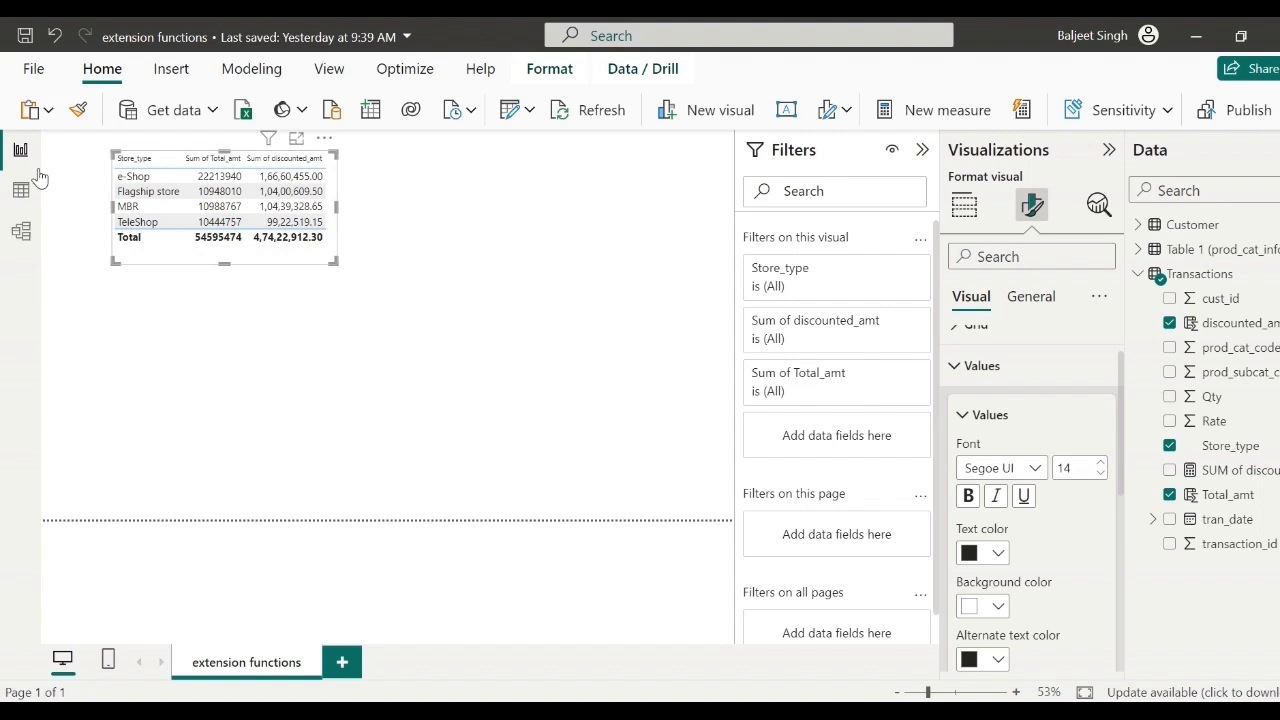
{"action": "left_click_drag", "start_coordinate": [158, 191], "coordinate": [88, 171]}
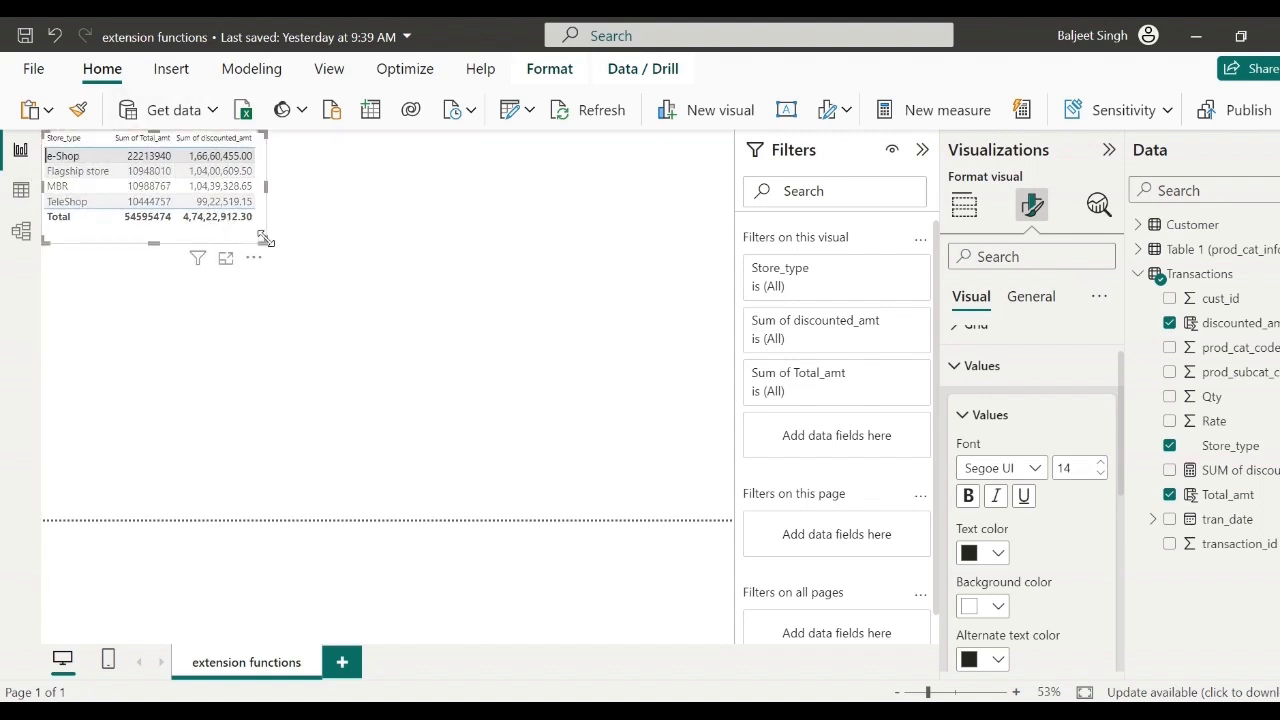
{"action": "key", "text": "Escape"}
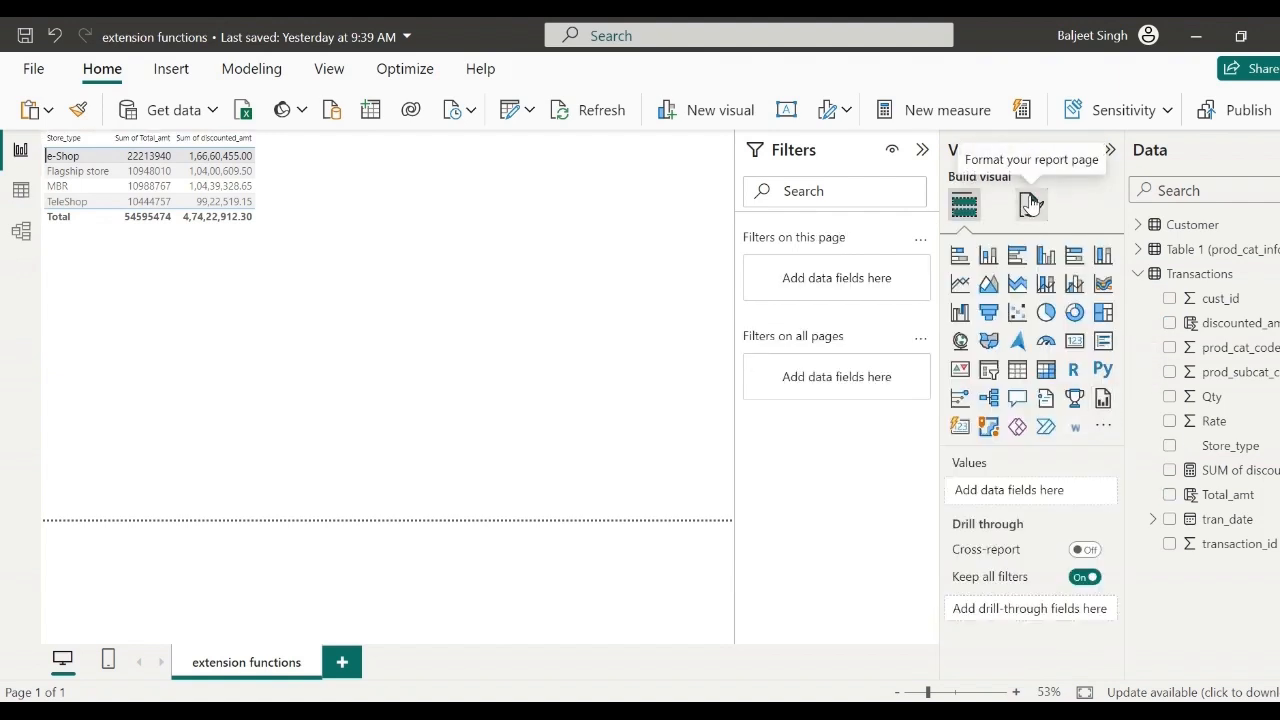
{"action": "left_click", "coordinate": [1031, 204]}
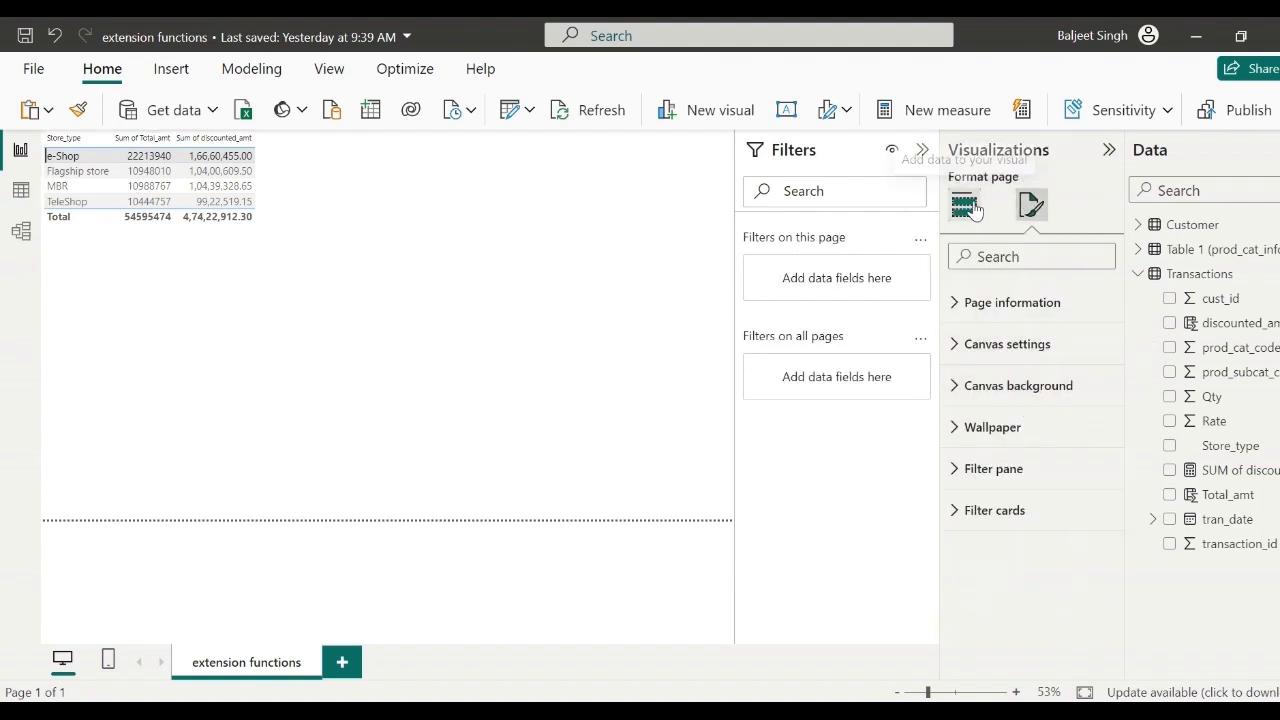
{"action": "left_click", "coordinate": [676, 364]}
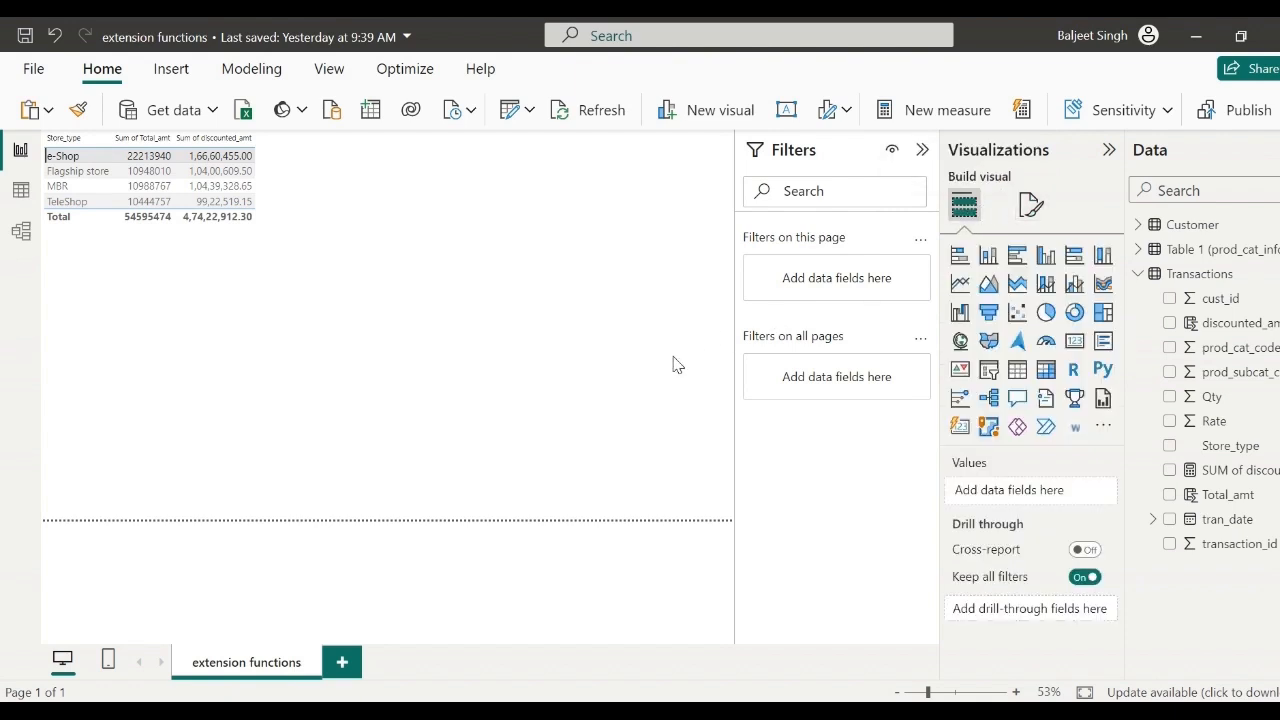
{"action": "double_click", "coordinate": [674, 364]}
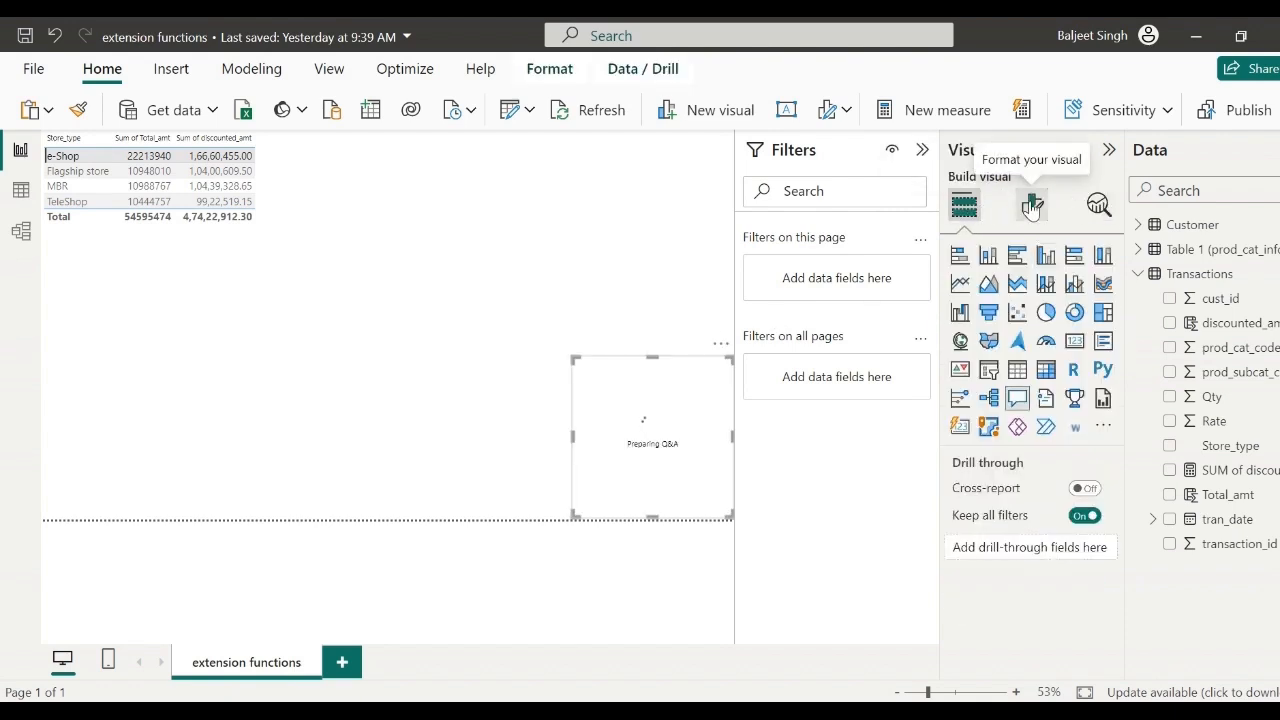
{"action": "left_click", "coordinate": [1031, 204]}
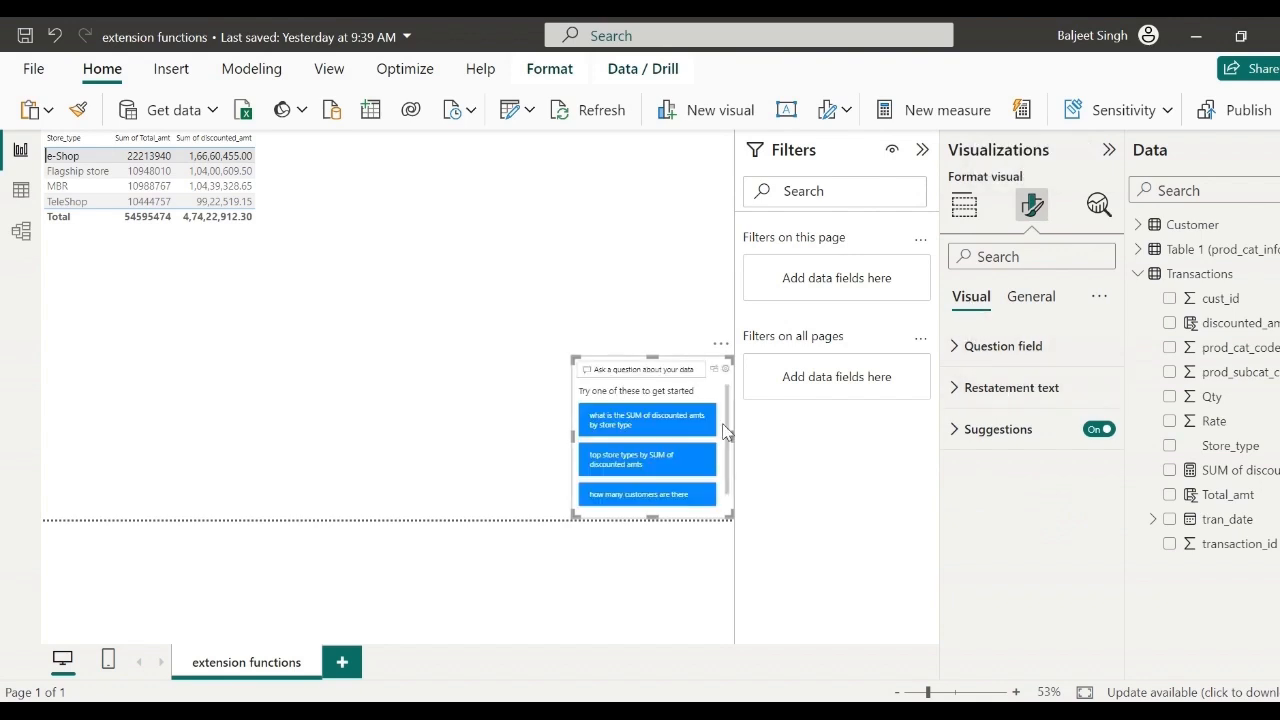
{"action": "left_click", "coordinate": [720, 344]}
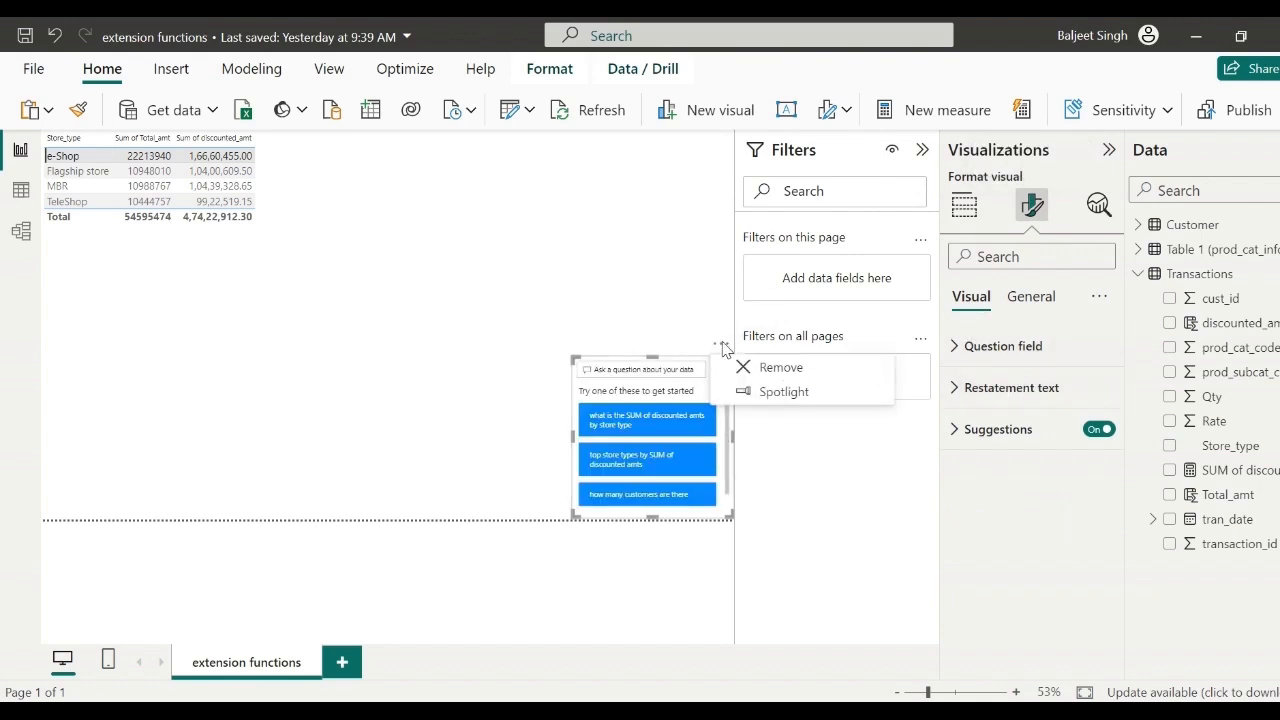
{"action": "left_click", "coordinate": [750, 370]}
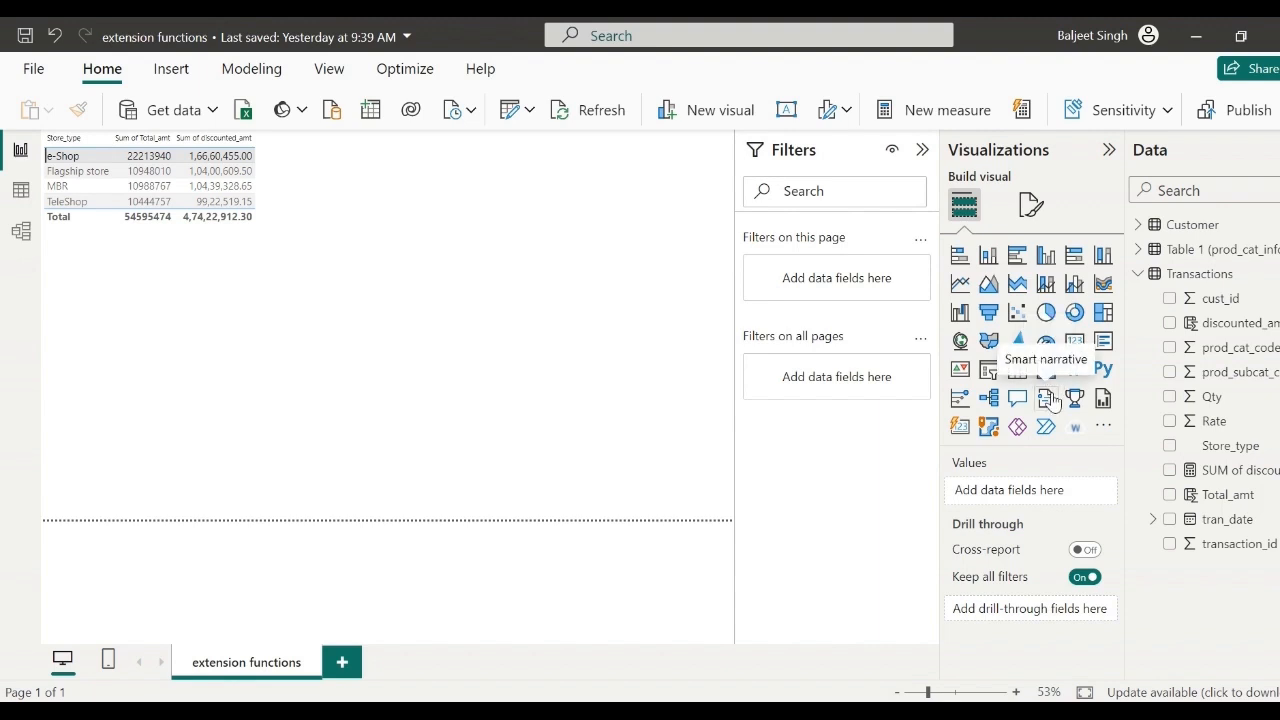
Add a card visual showing the SUM of discounted amts measure, placed and enlarged in the empty area beside and below the table.
{"action": "left_click", "coordinate": [1074, 342]}
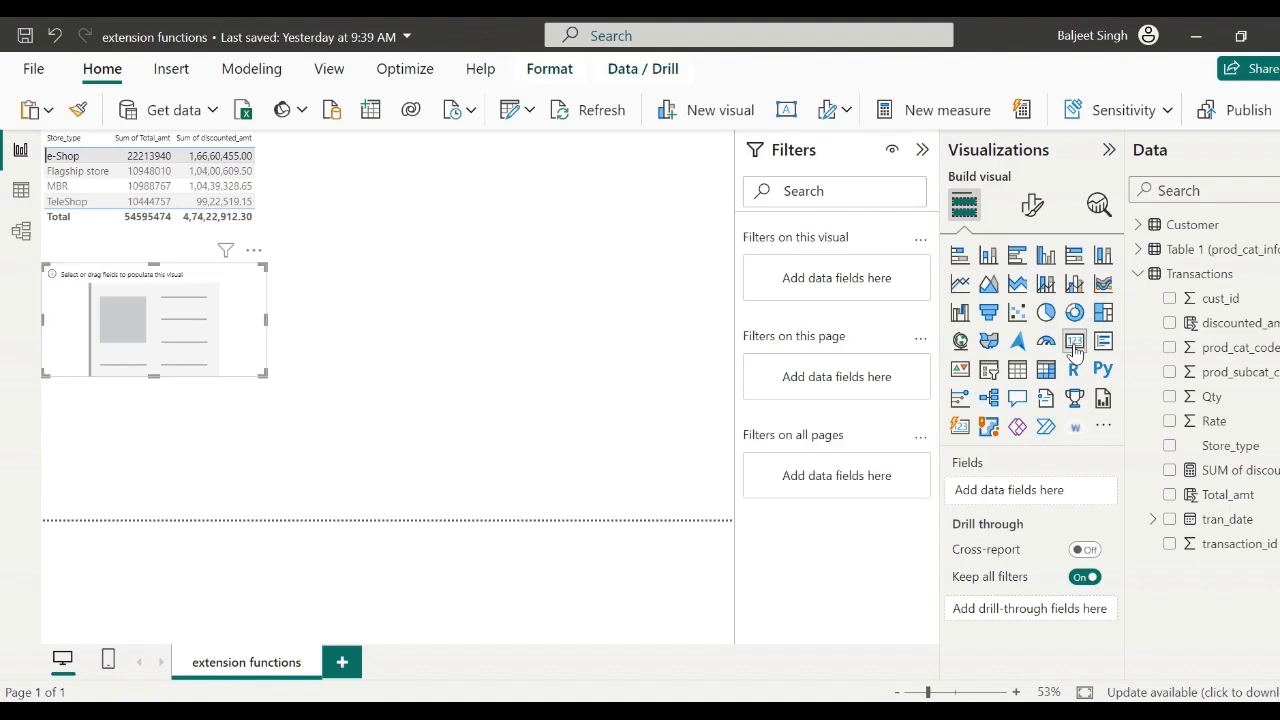
{"action": "left_click_drag", "start_coordinate": [224, 306], "coordinate": [586, 368]}
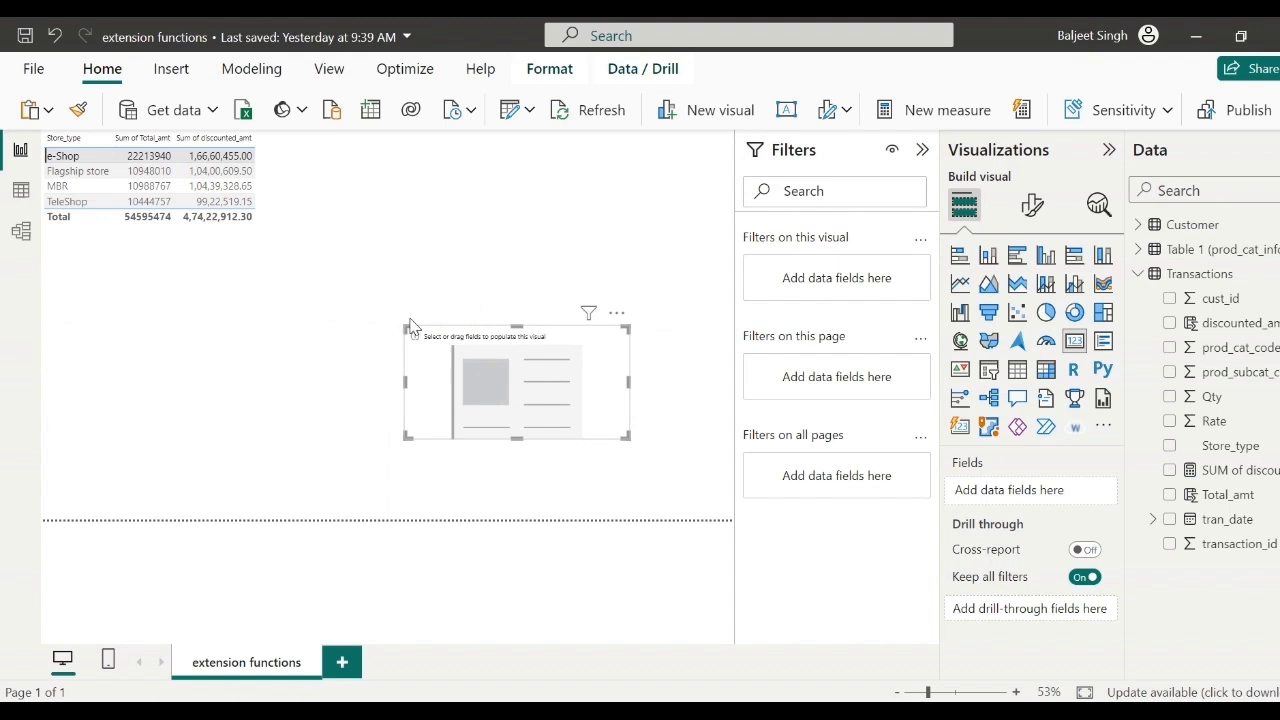
{"action": "left_click_drag", "start_coordinate": [400, 322], "coordinate": [371, 296]}
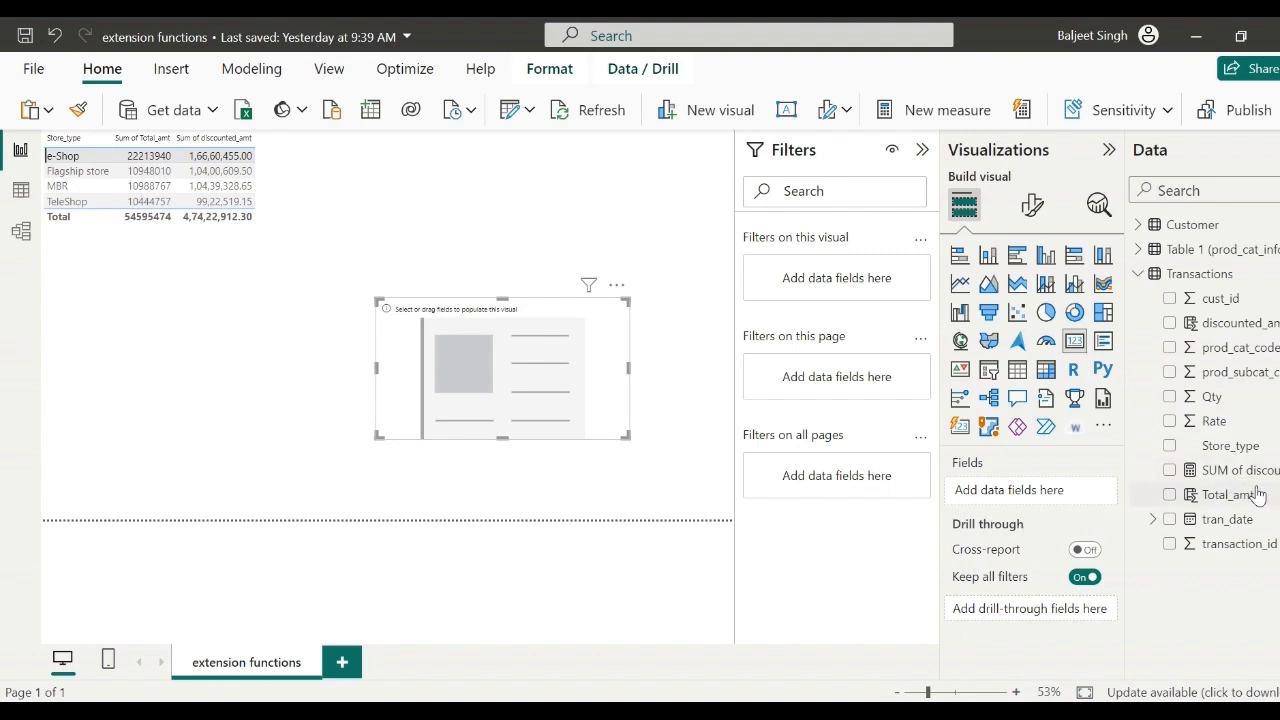
{"action": "left_click_drag", "start_coordinate": [1265, 473], "coordinate": [1050, 492]}
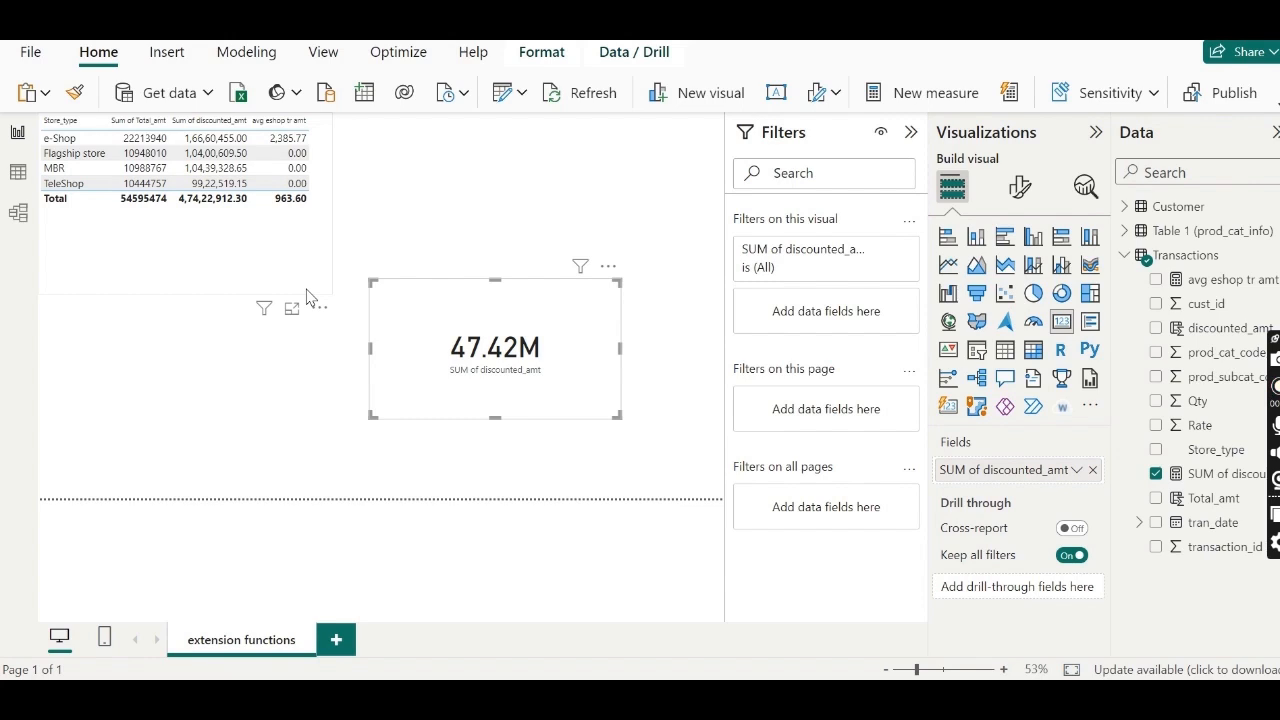
Set the display units of the card's callout value to None and return to the Transactions data in Table view.
{"action": "left_click", "coordinate": [1020, 187]}
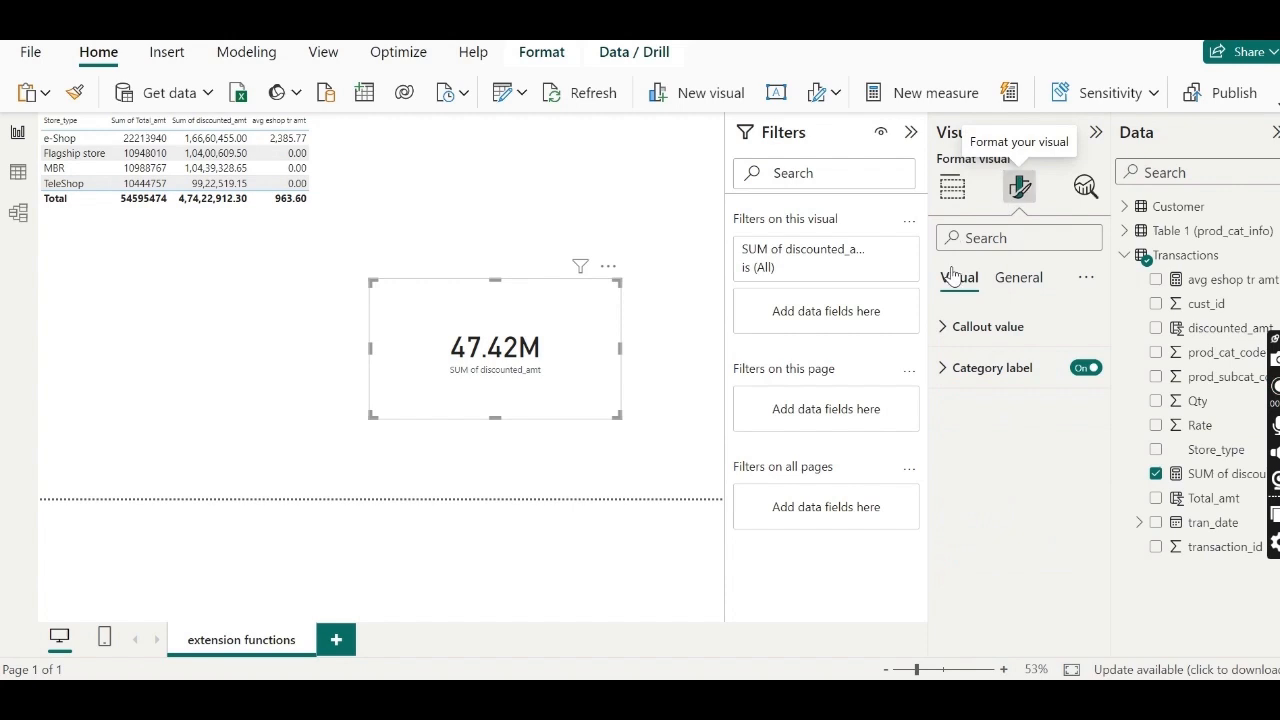
{"action": "left_click", "coordinate": [941, 330]}
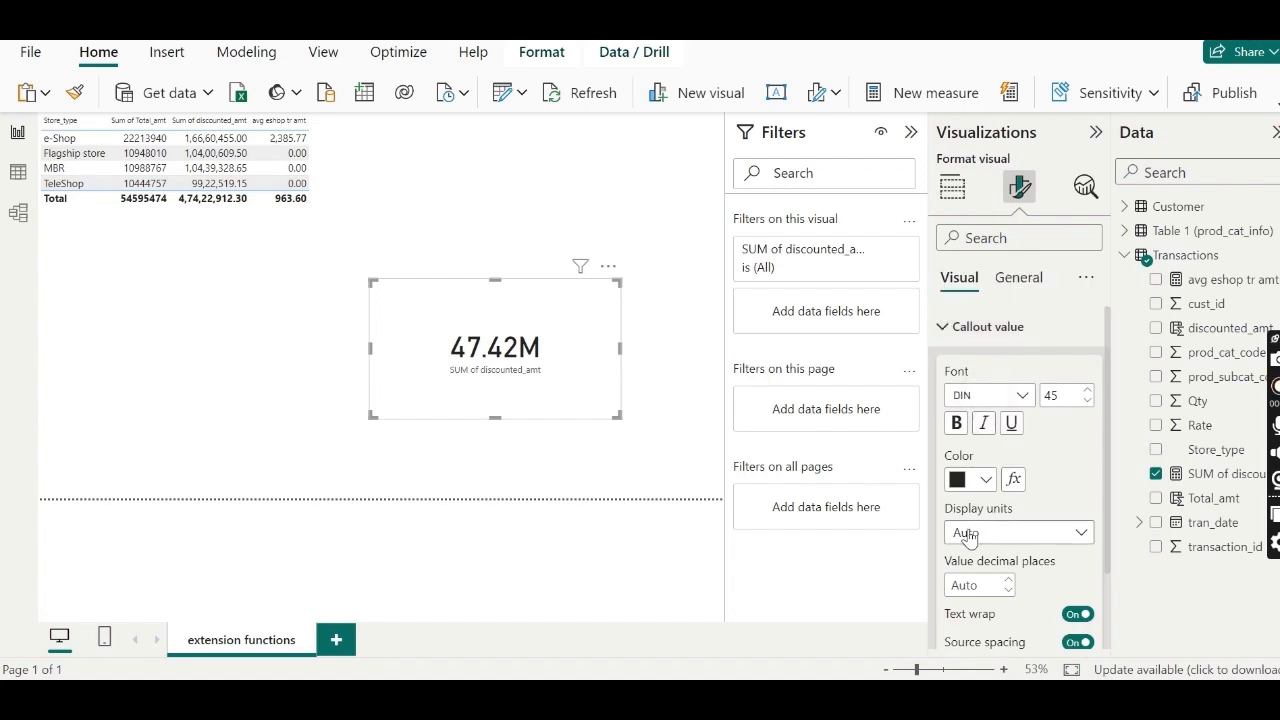
{"action": "left_click", "coordinate": [1081, 535]}
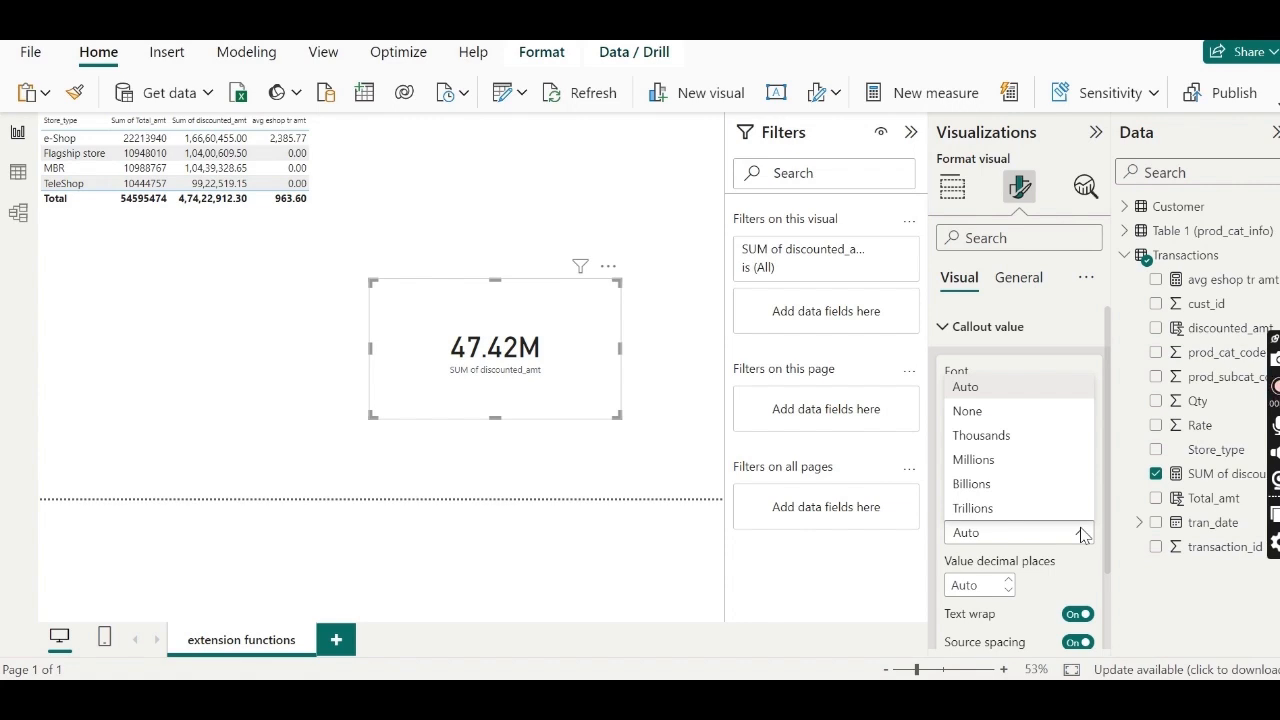
{"action": "left_click", "coordinate": [1012, 421]}
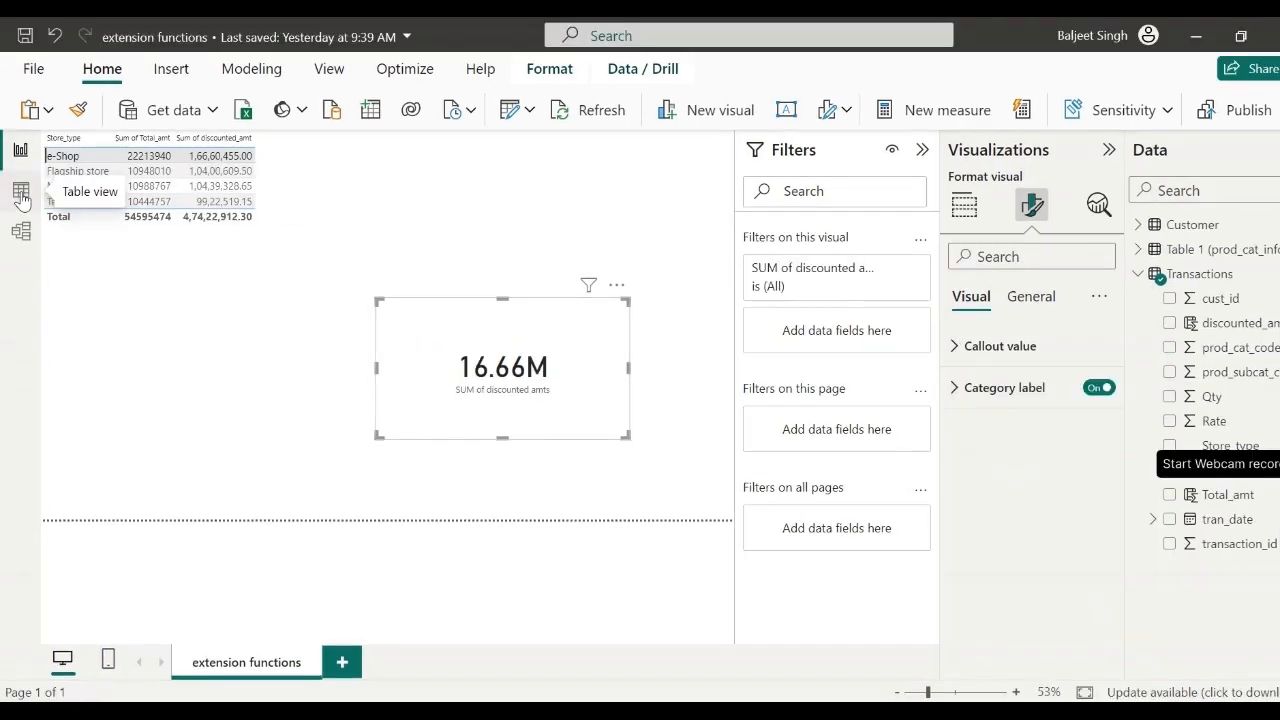
{"action": "left_click", "coordinate": [21, 194]}
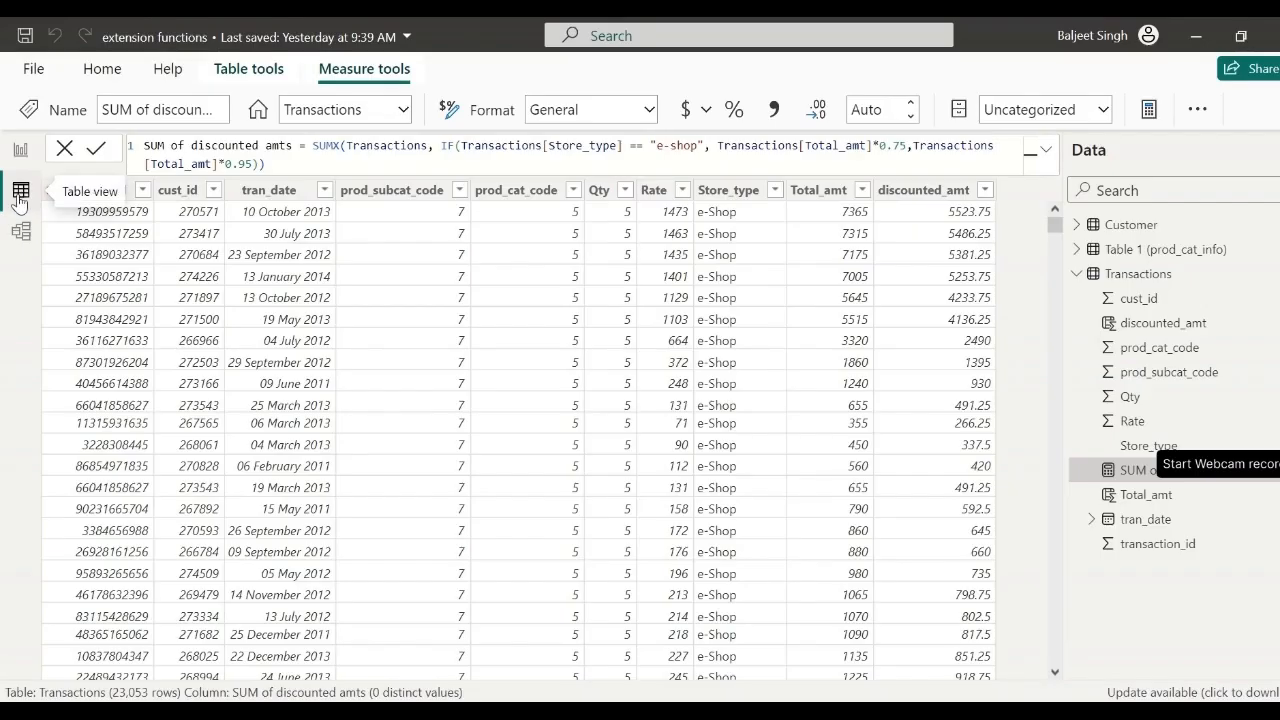